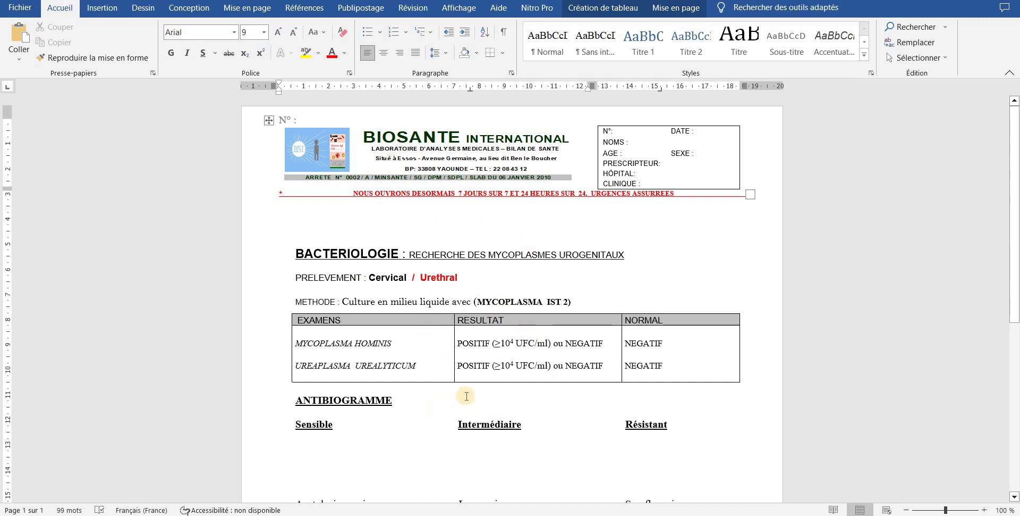
Delete the BIOSANTE letterhead table and the red opening-hours line at the start of the document
{"action": "left_click", "coordinate": [751, 195]}
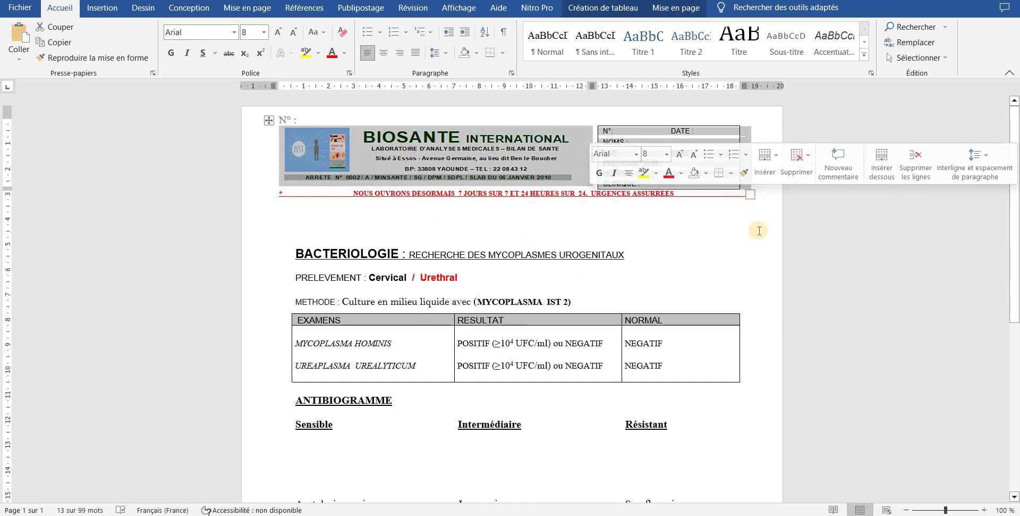
{"action": "key", "text": "BackSpace"}
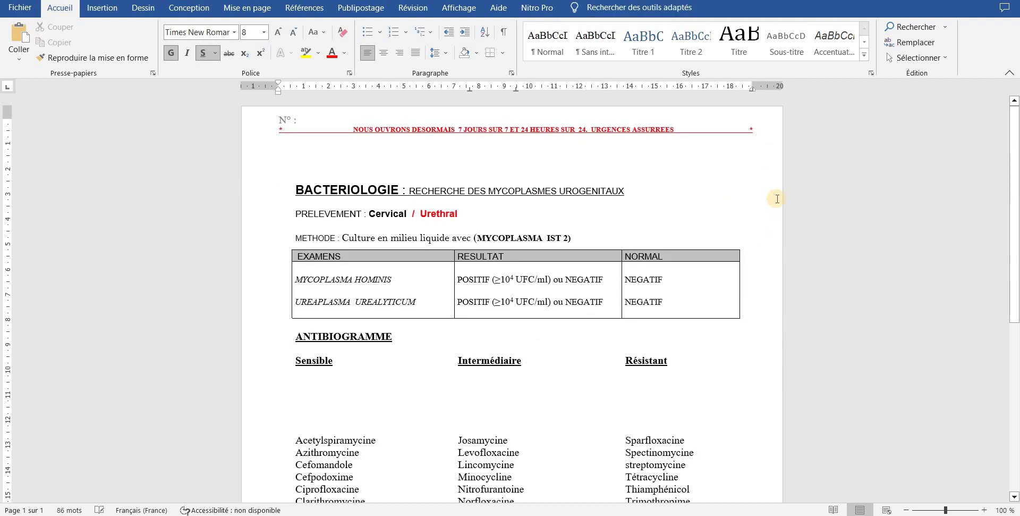
{"action": "left_click_drag", "start_coordinate": [725, 130], "coordinate": [196, 128]}
{"action": "key", "text": "BackSpace"}
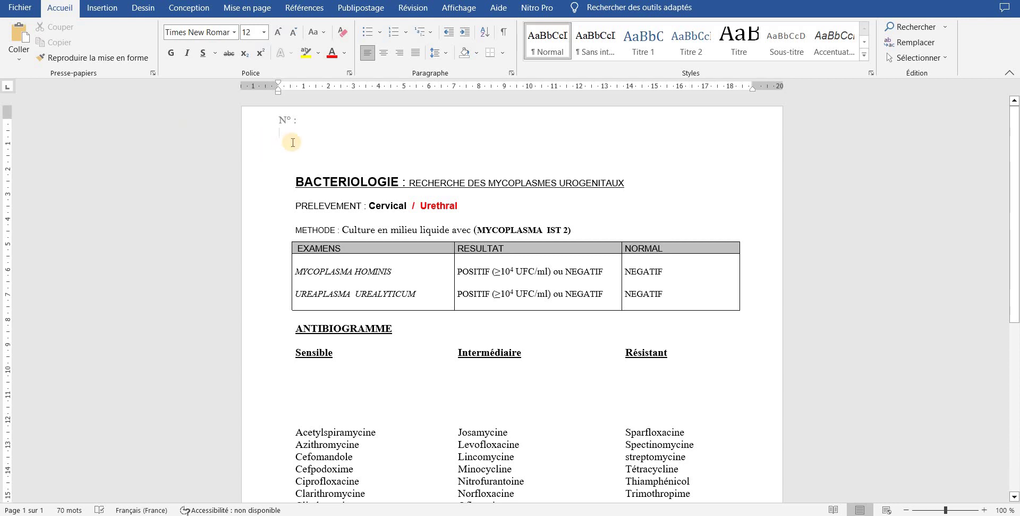
Remove the "N° :" text from the page header and insert six empty lines there
{"action": "double_click", "coordinate": [297, 124]}
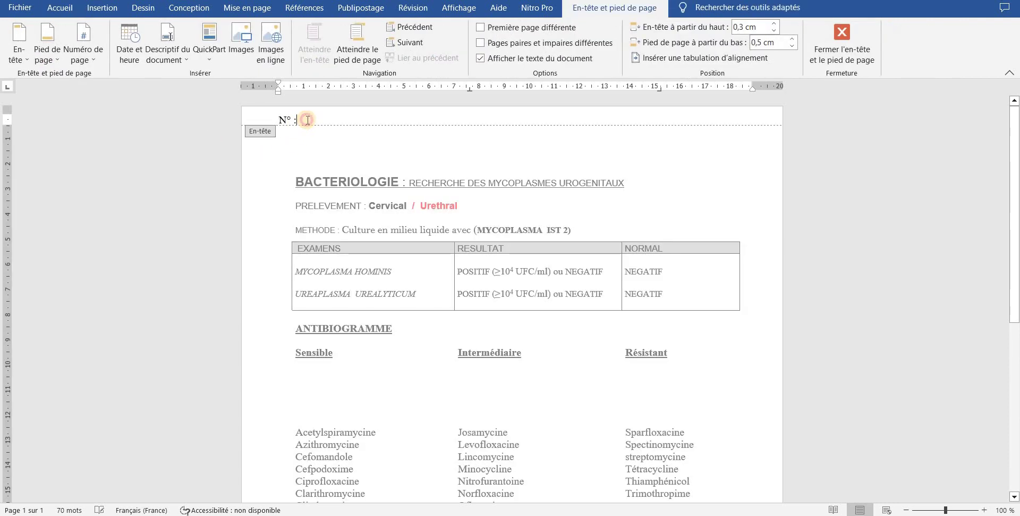
{"action": "key", "text": "BackSpace"}
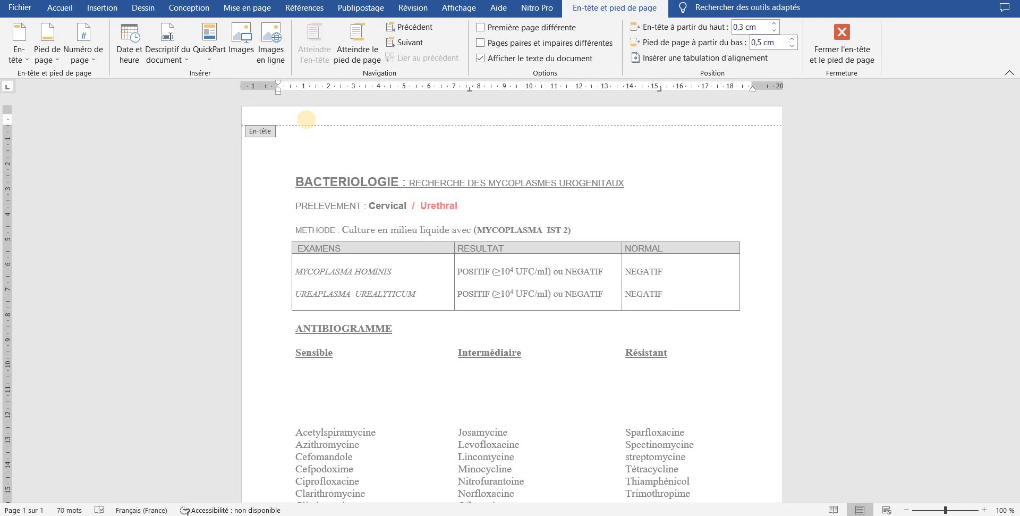
{"action": "key", "text": "Return"}
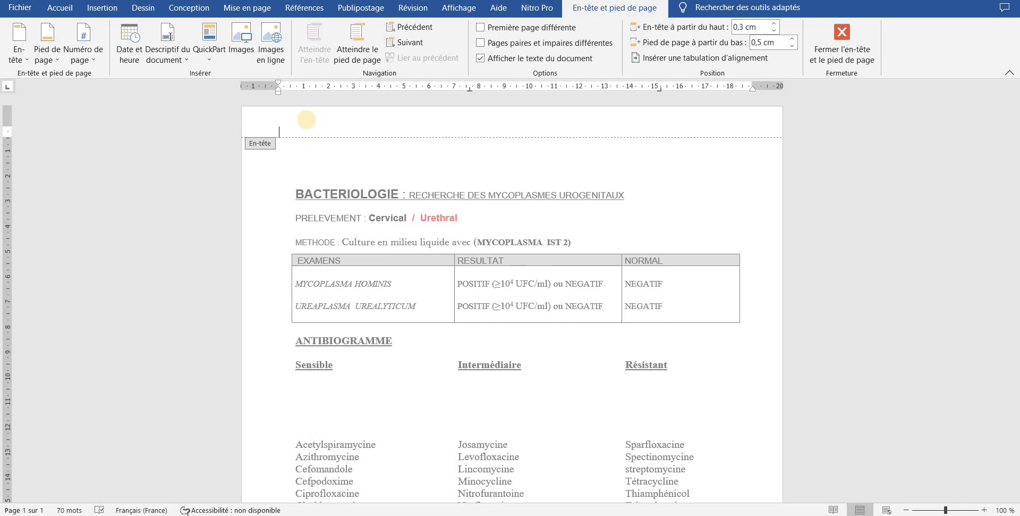
{"action": "key", "text": "Return"}
{"action": "key", "text": "Return"}
{"action": "key", "text": "Return"}
{"action": "key", "text": "Return"}
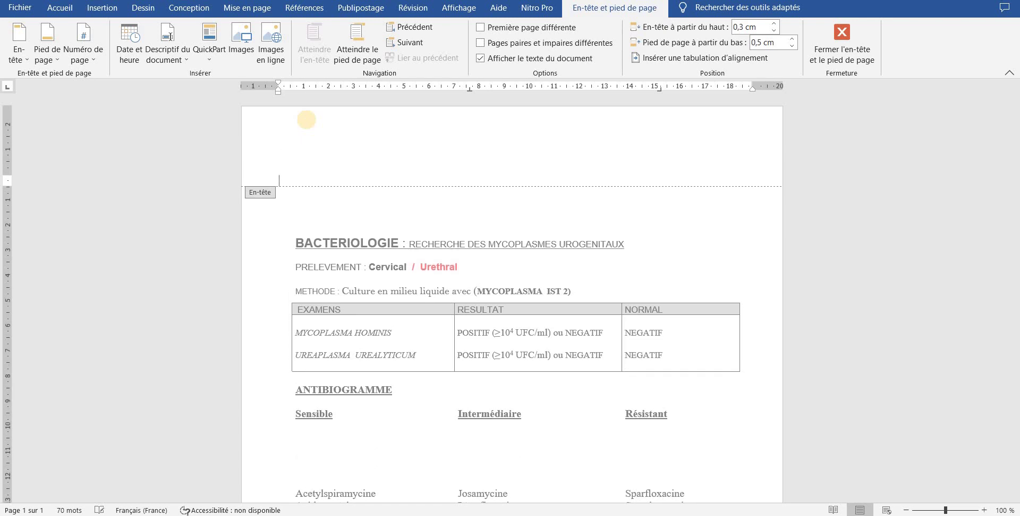
{"action": "key", "text": "Return"}
Delete the green get-well banner and the date and signature block from the page footer
{"action": "scroll", "coordinate": [765, 338], "scroll_direction": "down", "scroll_amount": 9}
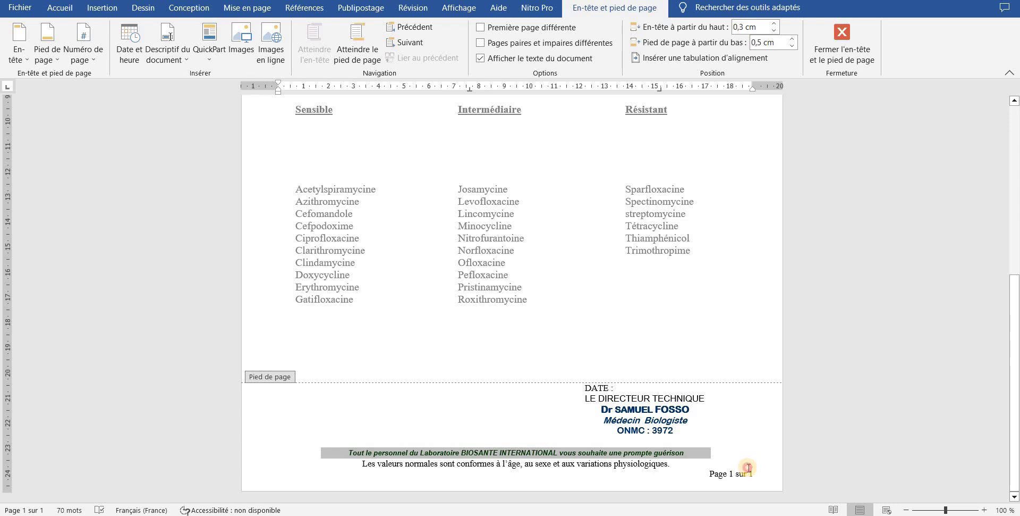
{"action": "left_click", "coordinate": [749, 467]}
{"action": "left_click_drag", "start_coordinate": [671, 465], "coordinate": [529, 450]}
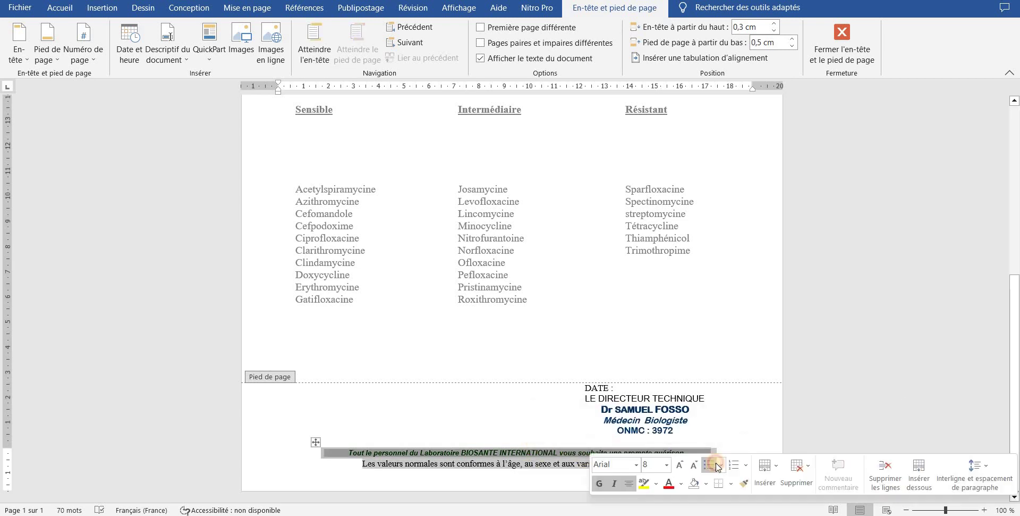
{"action": "key", "text": "BackSpace"}
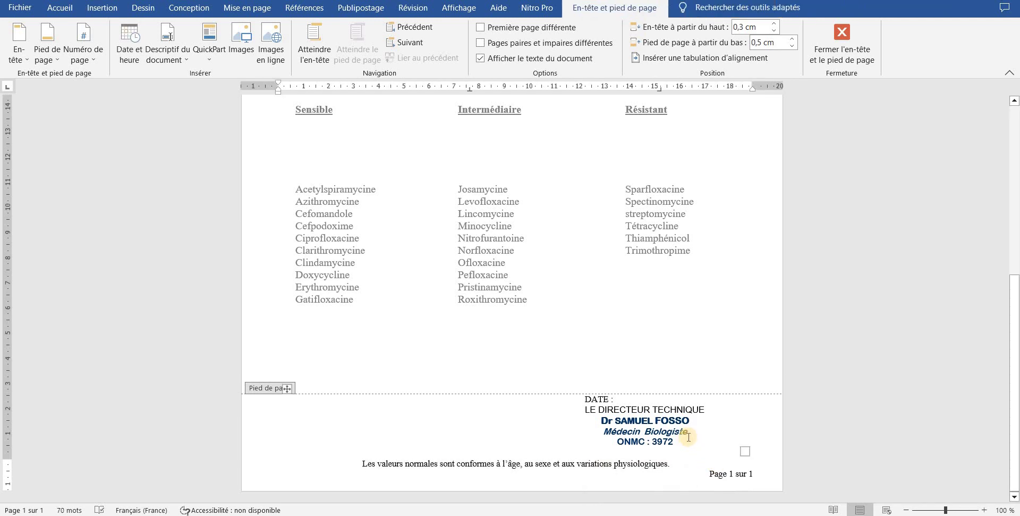
{"action": "left_click", "coordinate": [746, 451]}
{"action": "key", "text": "BackSpace"}
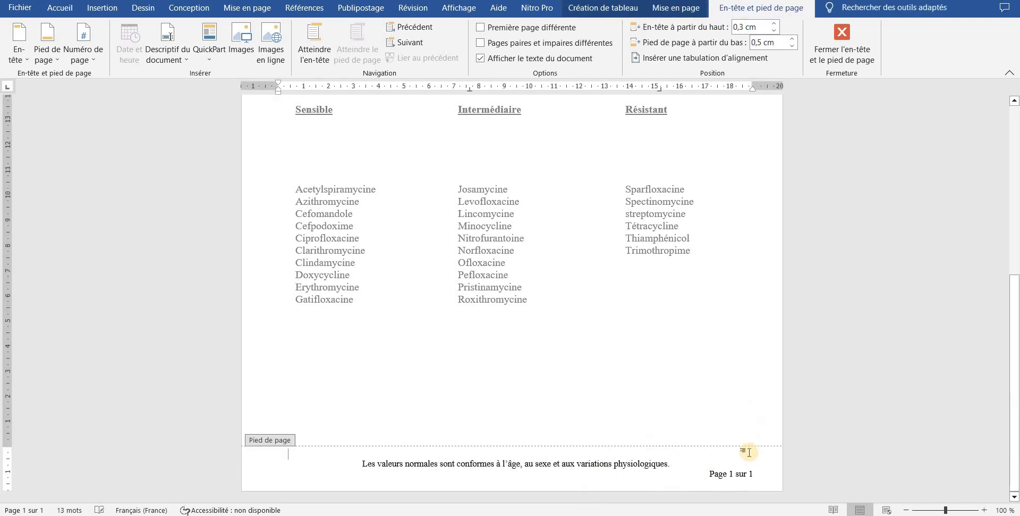
Delete the sentence about normal values ("Les valeurs normales sont conformes...") from the footer, keeping the page number
{"action": "left_click_drag", "start_coordinate": [664, 463], "coordinate": [378, 455]}
{"action": "left_click", "coordinate": [640, 458]}
{"action": "left_click_drag", "start_coordinate": [673, 464], "coordinate": [368, 454]}
{"action": "key", "text": "BackSpace"}
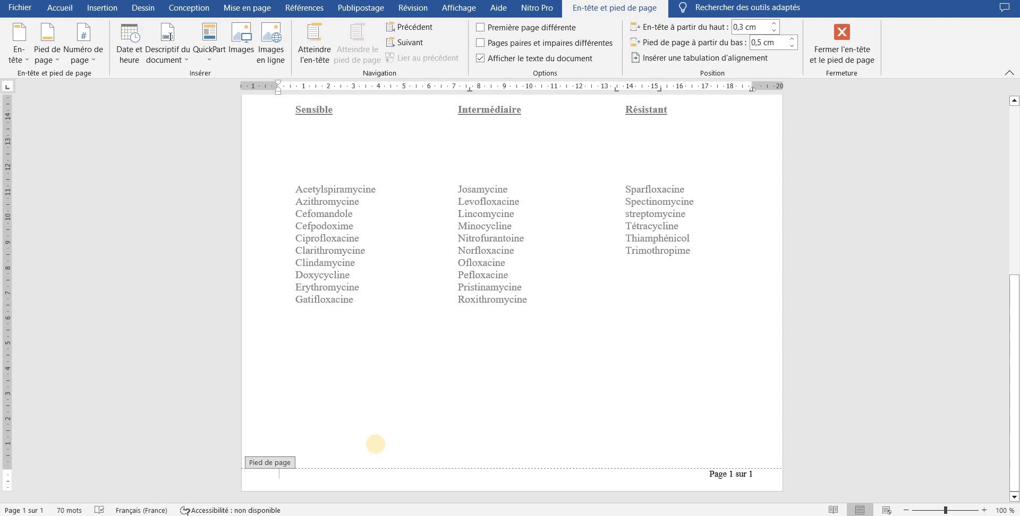
Insert six empty lines in the footer before the page number and return to the document body
{"action": "key", "text": "Return"}
{"action": "key", "text": "Return"}
{"action": "key", "text": "Return"}
{"action": "key", "text": "Return"}
{"action": "key", "text": "Return"}
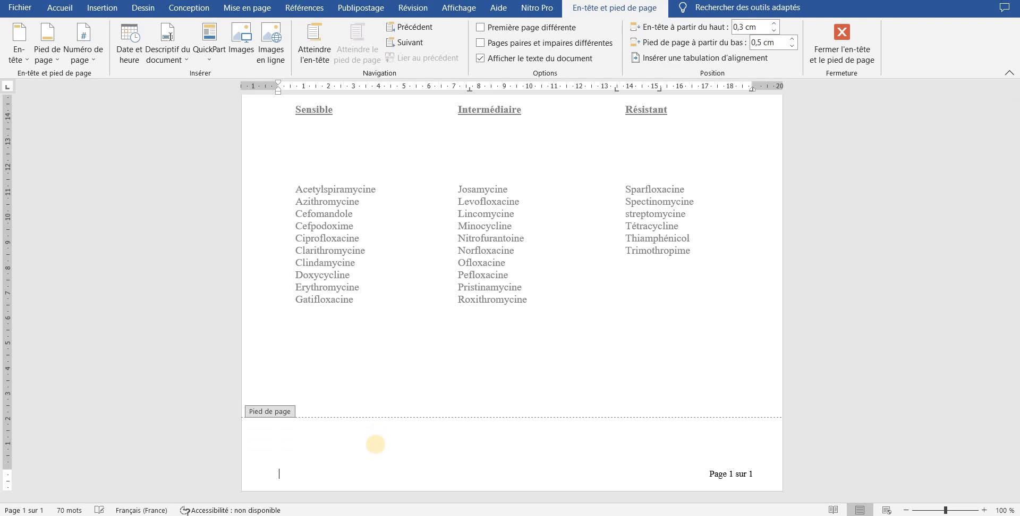
{"action": "key", "text": "Return"}
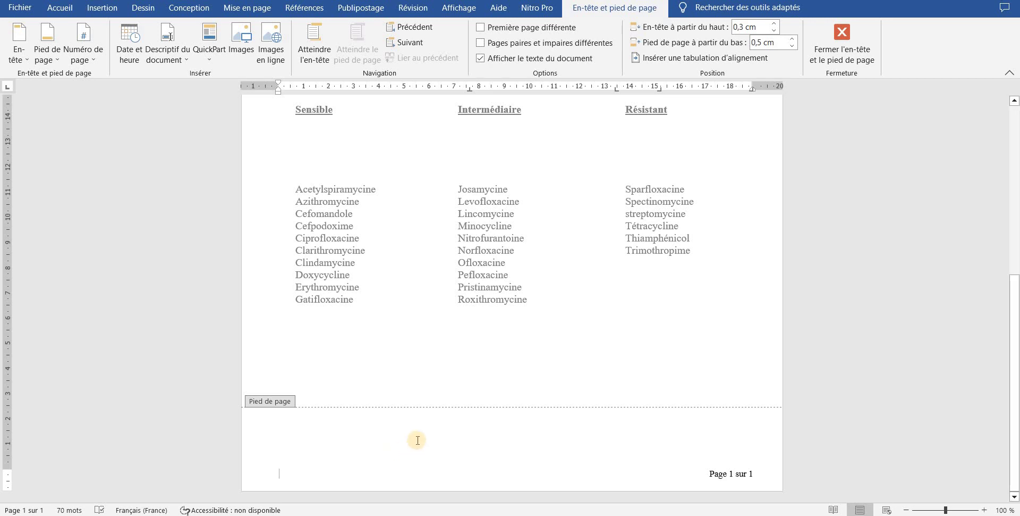
{"action": "double_click", "coordinate": [530, 361]}
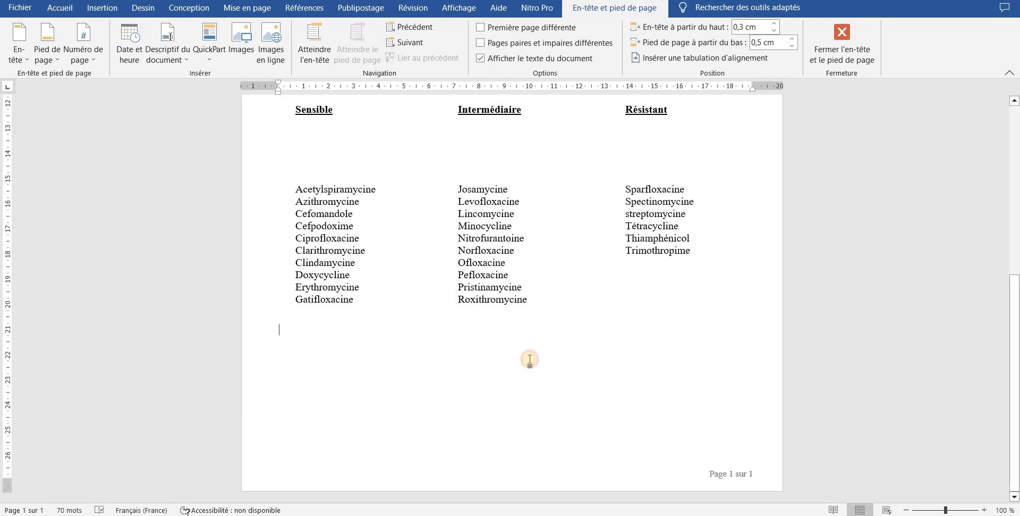
Start saving a copy of the document and choose the Bureau folder as its location
{"action": "scroll", "coordinate": [534, 360], "scroll_direction": "up", "scroll_amount": 5}
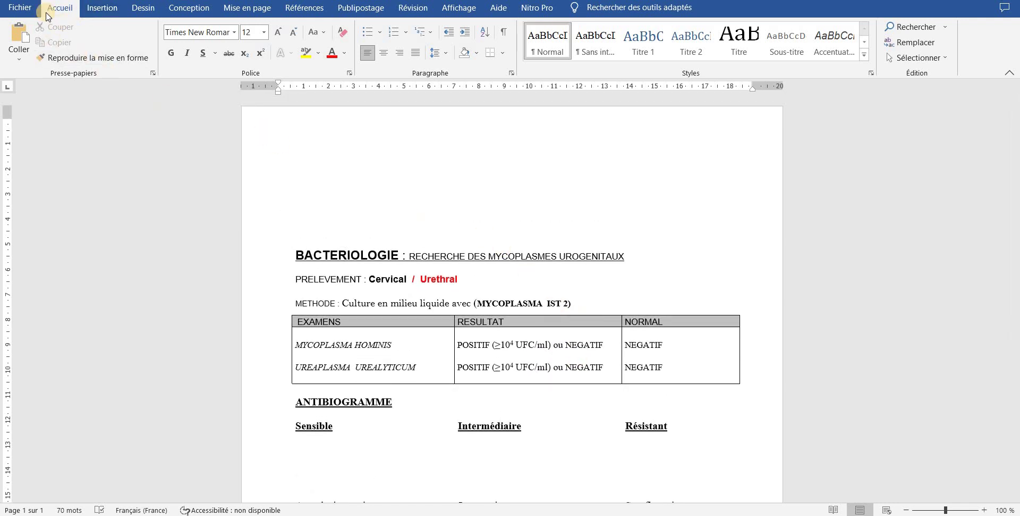
{"action": "left_click", "coordinate": [20, 9]}
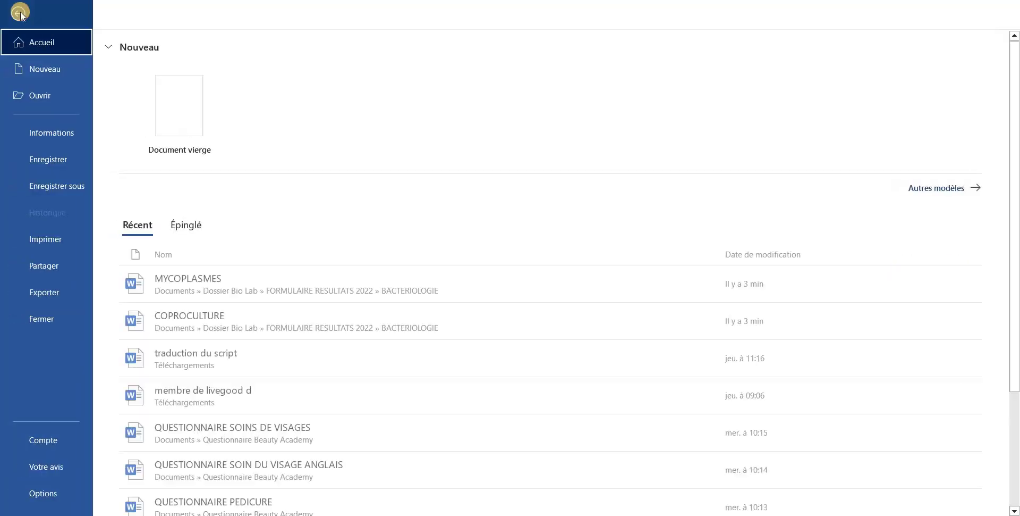
{"action": "left_click", "coordinate": [47, 185]}
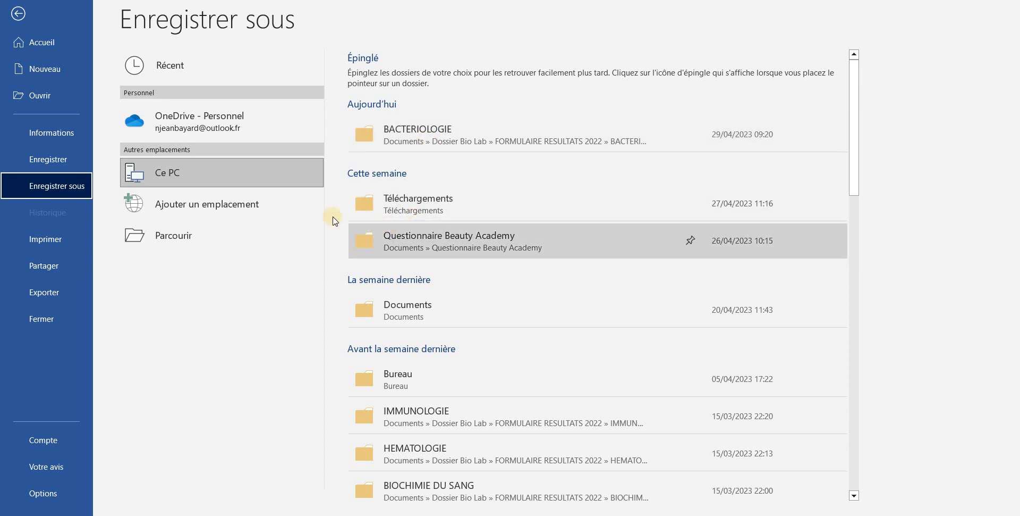
{"action": "left_click", "coordinate": [197, 230]}
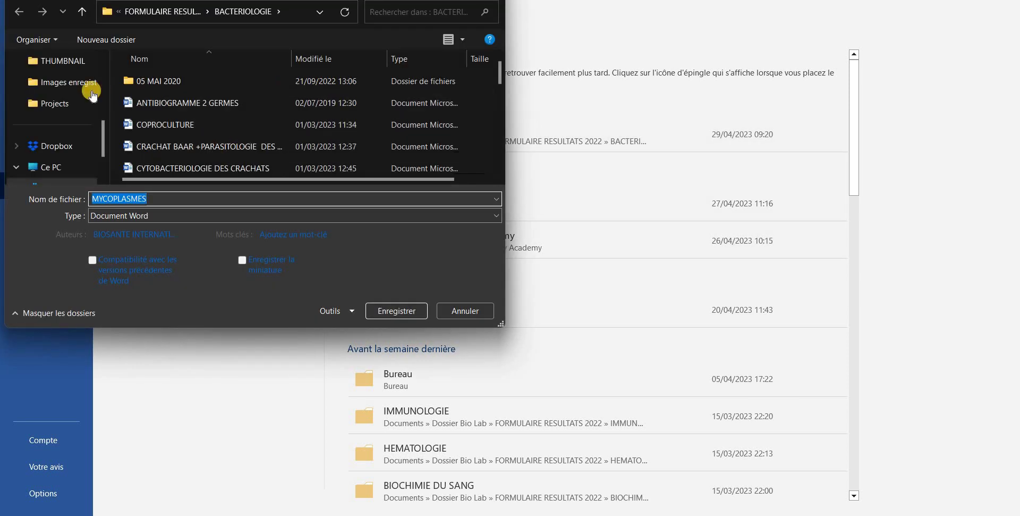
{"action": "scroll", "coordinate": [45, 168], "scroll_direction": "down", "scroll_amount": 1}
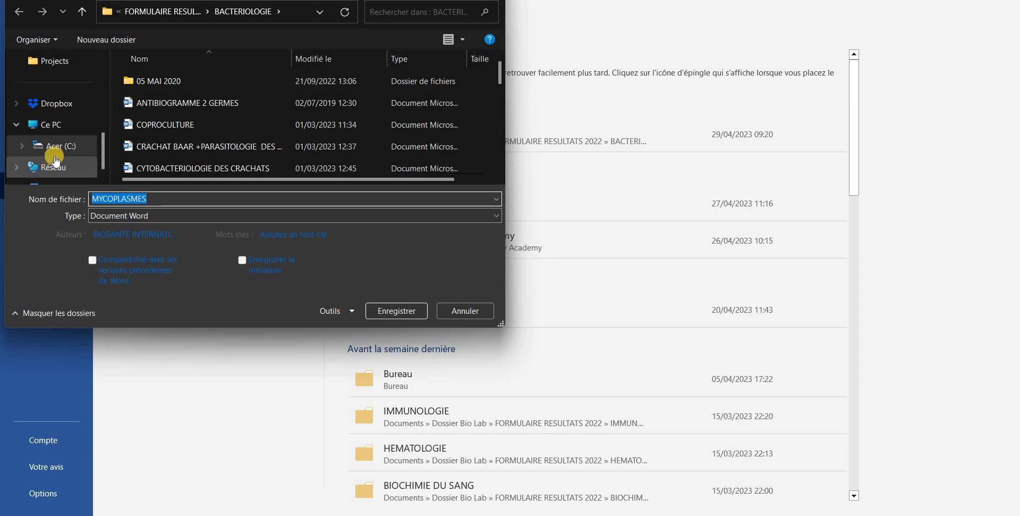
{"action": "left_click", "coordinate": [60, 127]}
{"action": "scroll", "coordinate": [59, 125], "scroll_direction": "up", "scroll_amount": 3}
{"action": "left_click", "coordinate": [50, 82]}
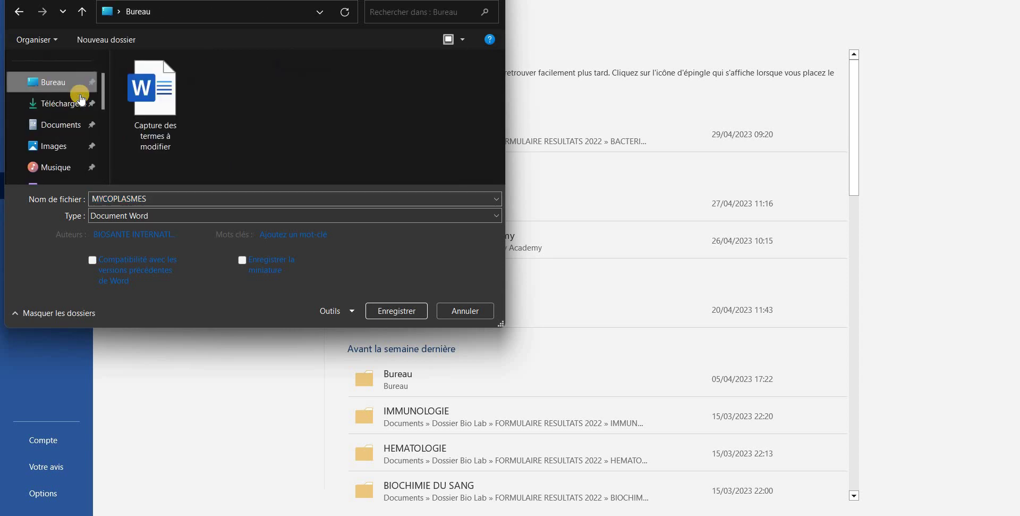
Save the copy in PDF format under the file name MYCOPLASMES and close the Word document
{"action": "left_click", "coordinate": [165, 200]}
{"action": "left_click", "coordinate": [157, 200]}
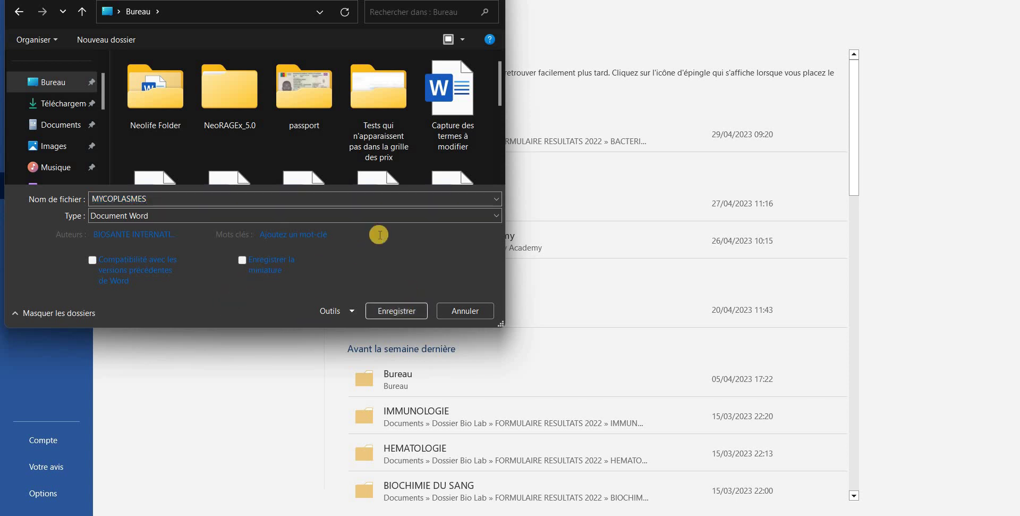
{"action": "left_click", "coordinate": [260, 216]}
{"action": "left_click", "coordinate": [158, 293]}
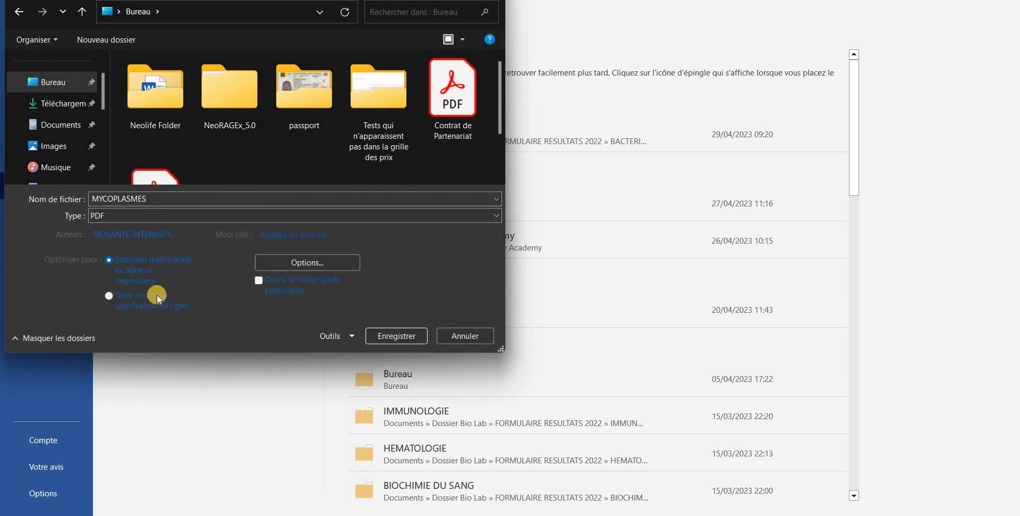
{"action": "left_click", "coordinate": [396, 336]}
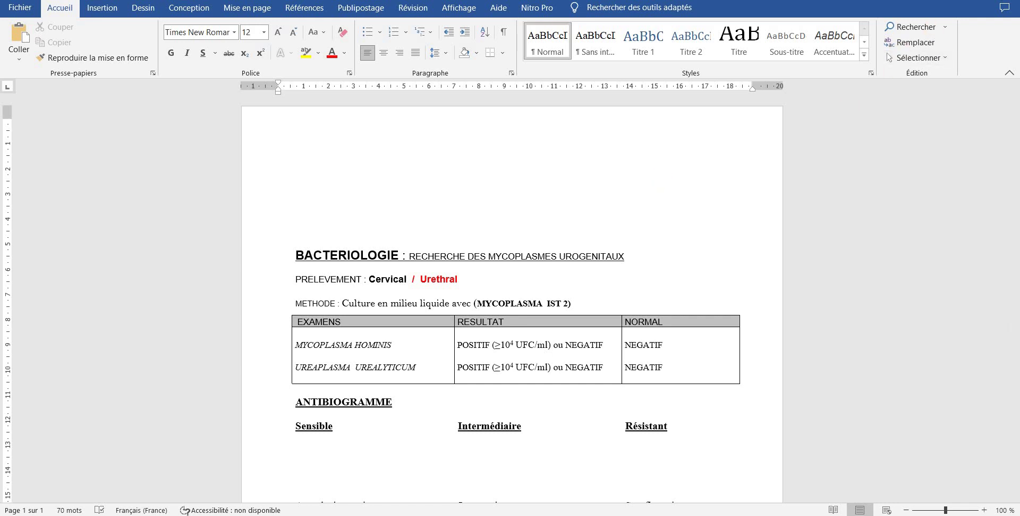
{"action": "key", "text": "alt+F4"}
{"action": "left_click", "coordinate": [619, 270]}
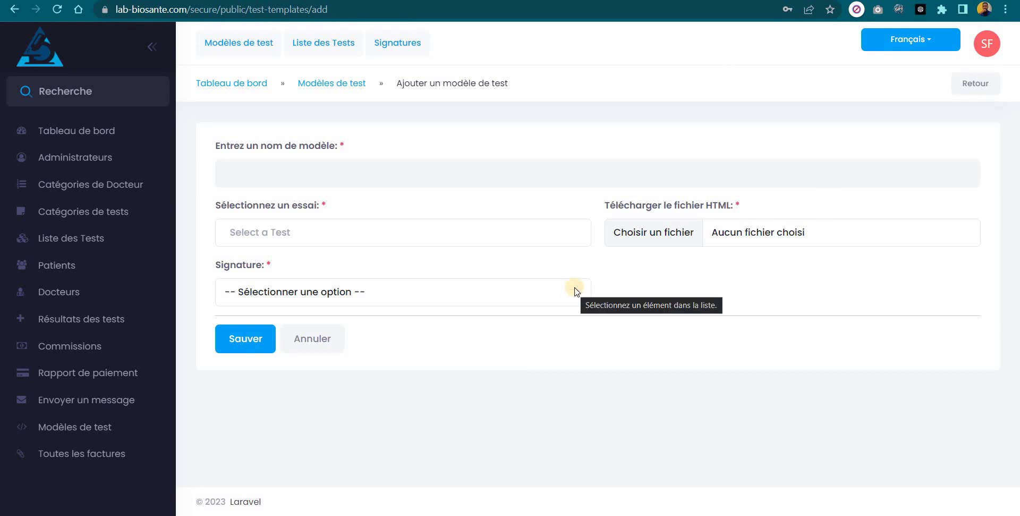
Switch to Chrome, load cloudconvert.com and dismiss the page translation offer
{"action": "left_click", "coordinate": [180, 0]}
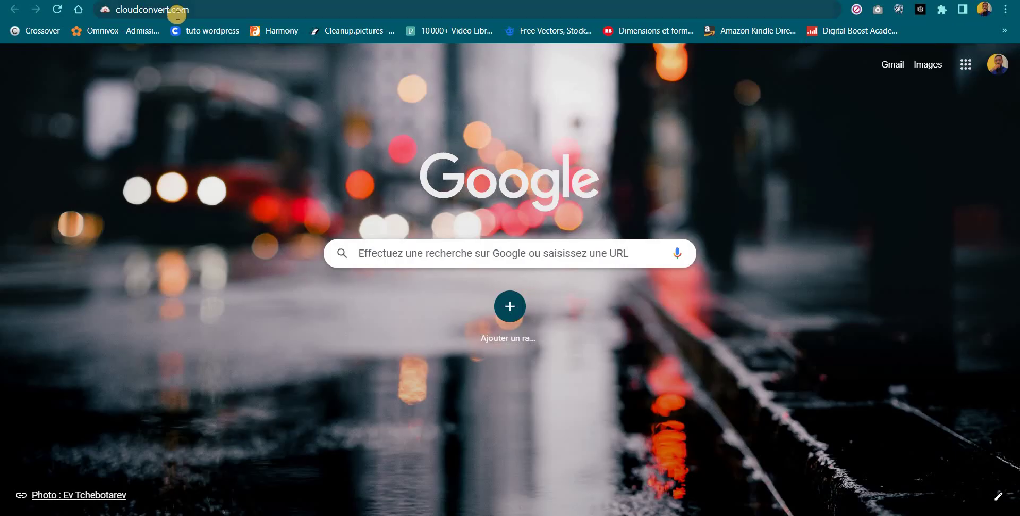
{"action": "left_click", "coordinate": [210, 10]}
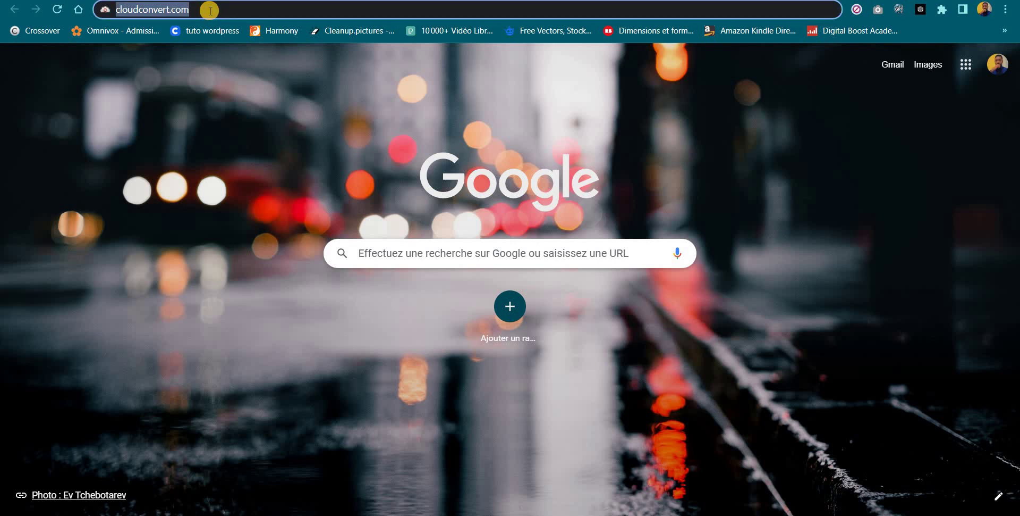
{"action": "type", "text": "cl"}
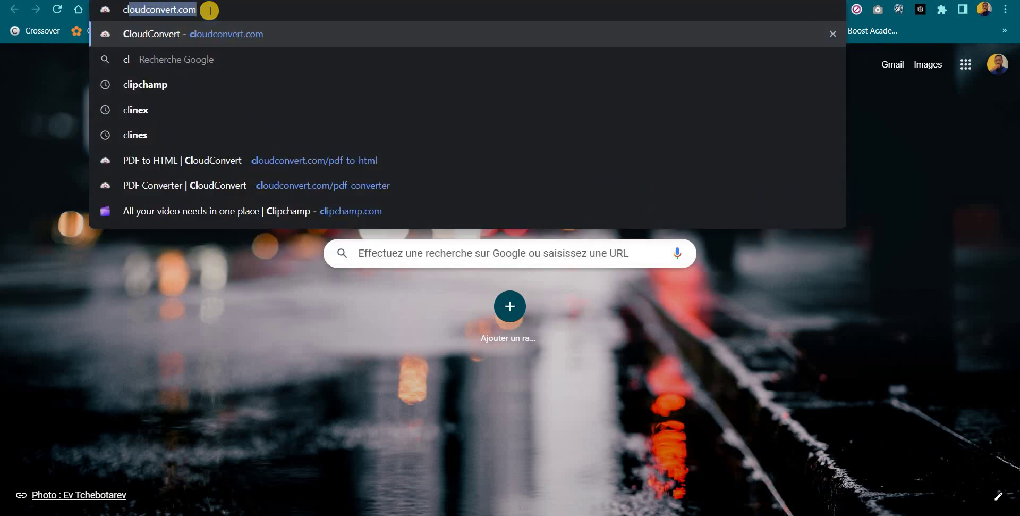
{"action": "type", "text": "ou"}
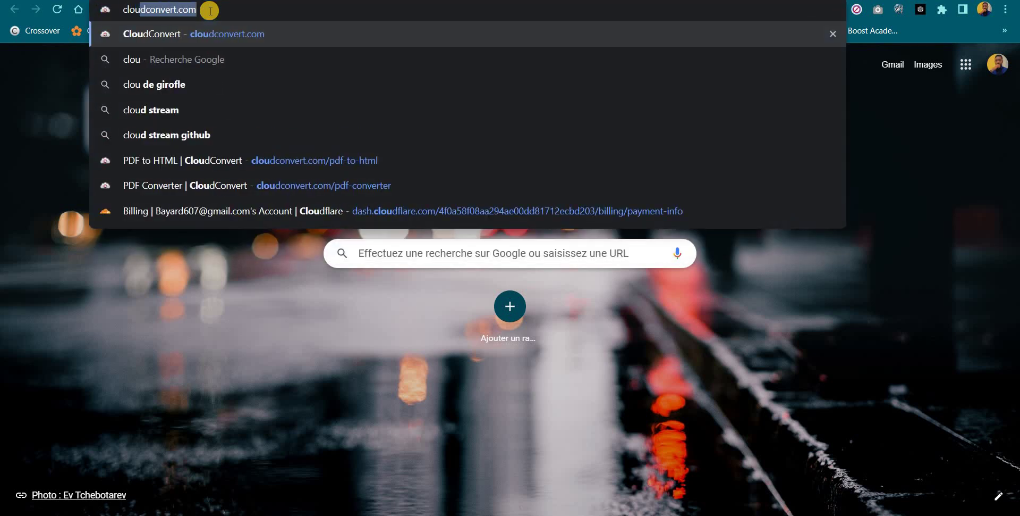
{"action": "type", "text": "dconve"}
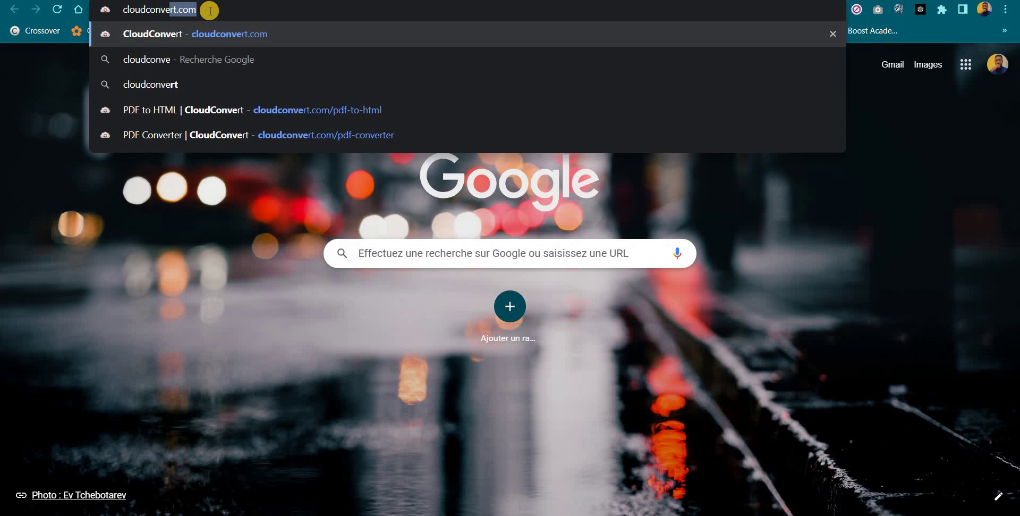
{"action": "type", "text": "rt.com"}
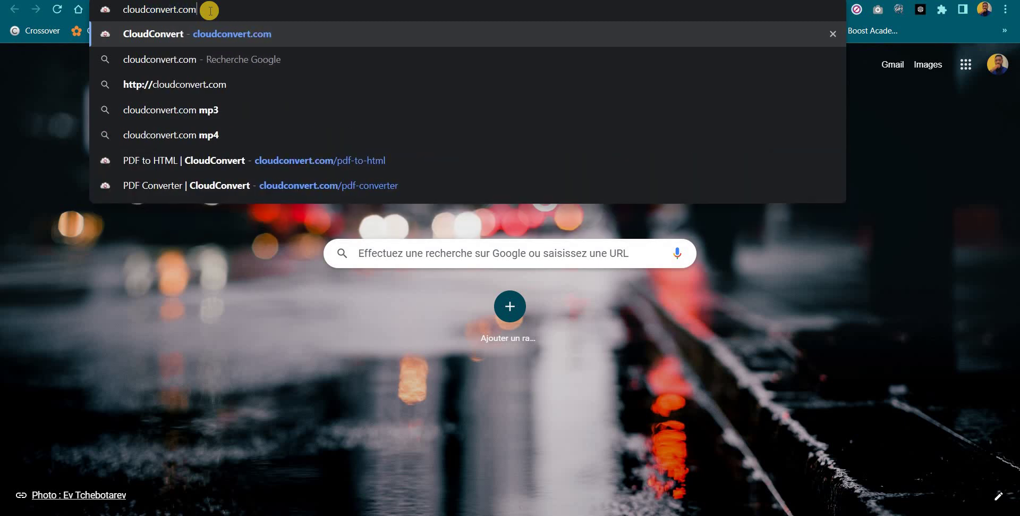
{"action": "key", "text": "Return"}
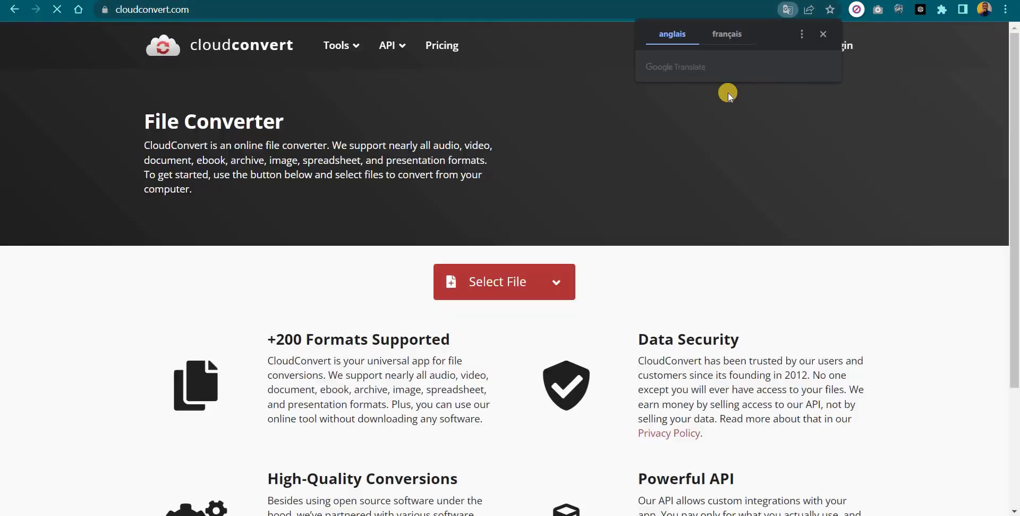
{"action": "left_click", "coordinate": [827, 36]}
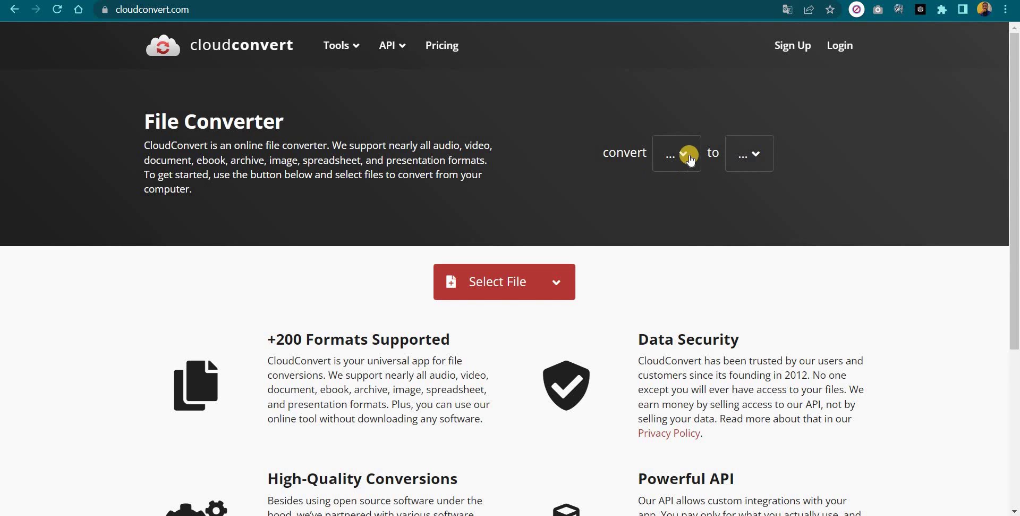
Set the file converter to convert from the PDF document format to HTML
{"action": "left_click", "coordinate": [685, 154]}
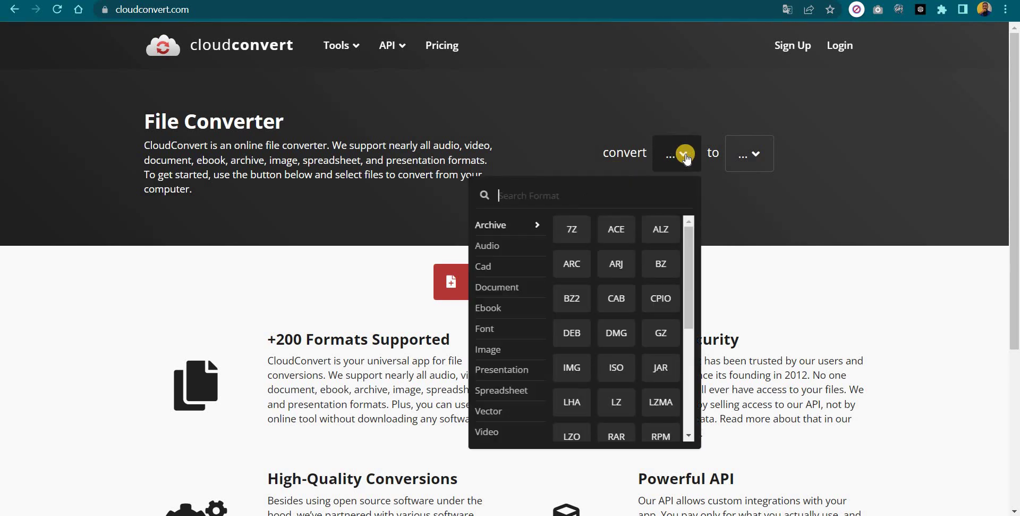
{"action": "left_click", "coordinate": [529, 286]}
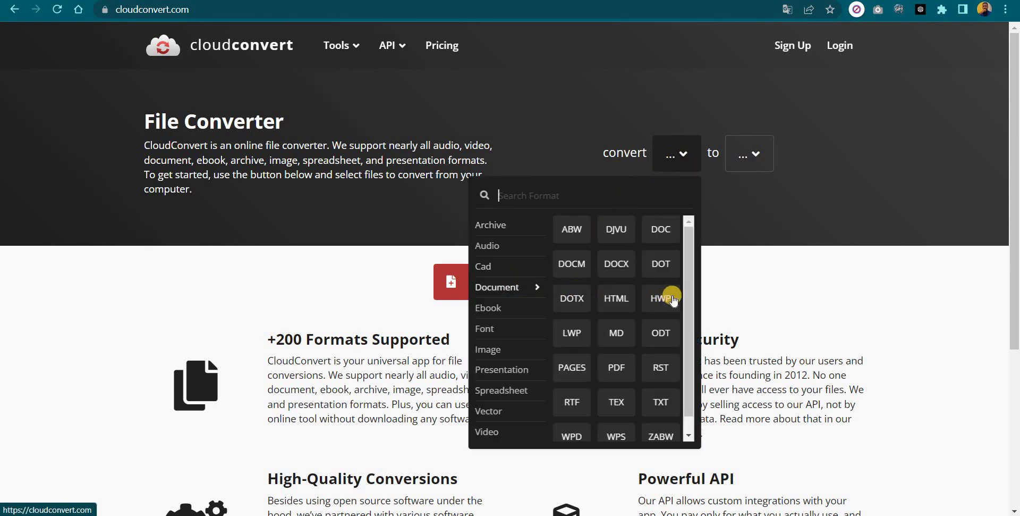
{"action": "left_click", "coordinate": [616, 367]}
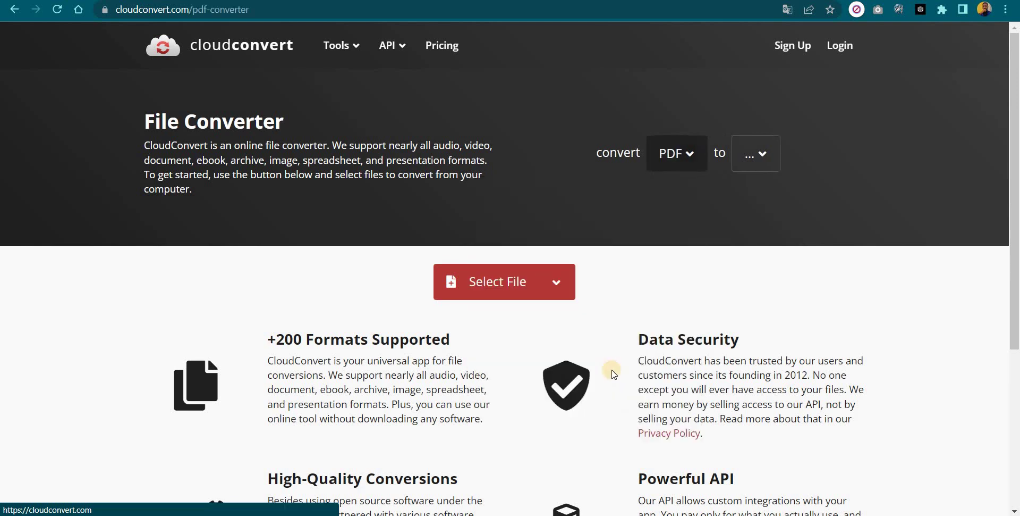
{"action": "left_click", "coordinate": [758, 155]}
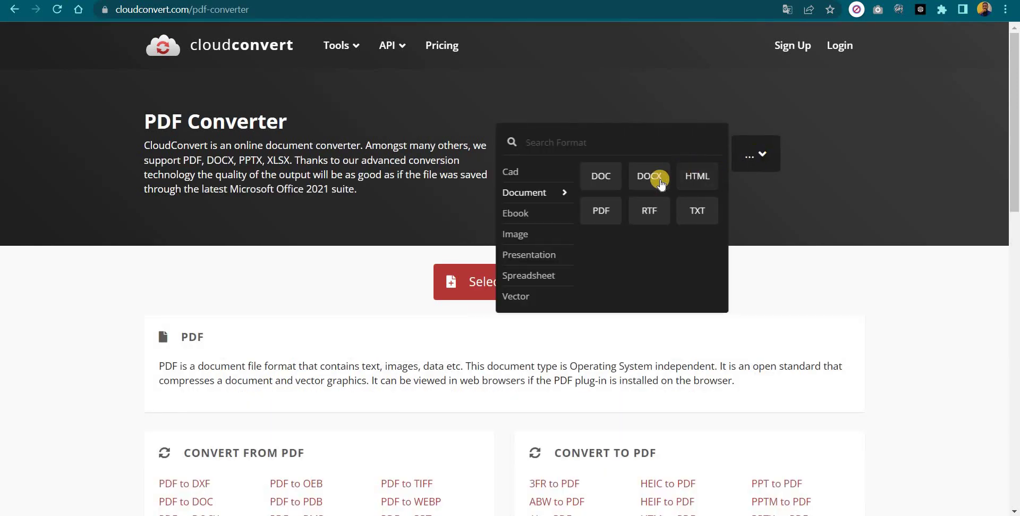
{"action": "left_click", "coordinate": [698, 178]}
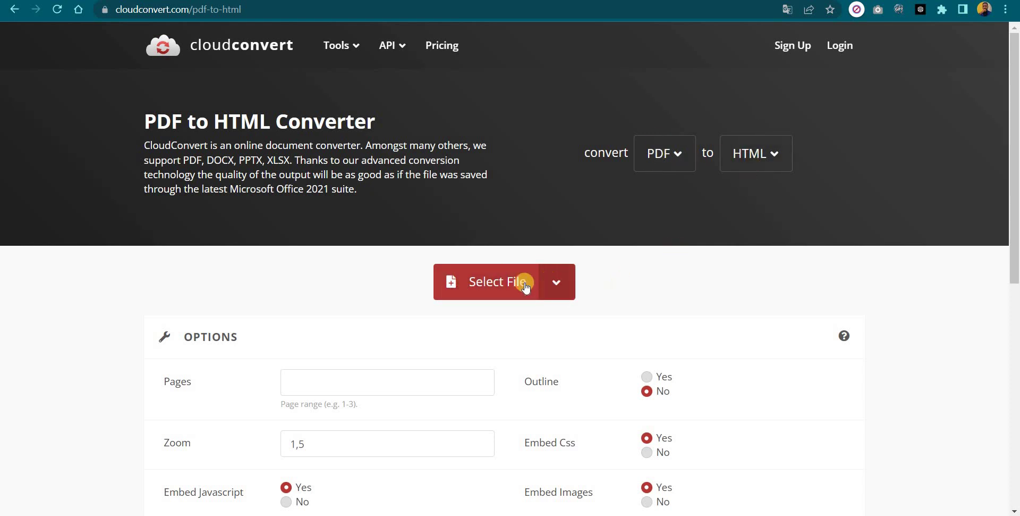
Add the MYCOPLASMES PDF from the Bureau folder as the file to convert
{"action": "left_click", "coordinate": [493, 279]}
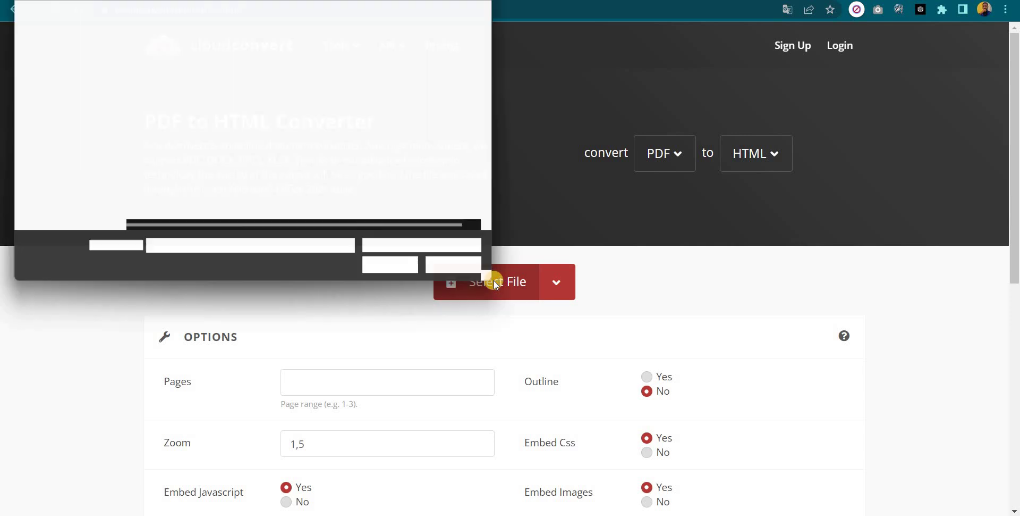
{"action": "left_click", "coordinate": [67, 109]}
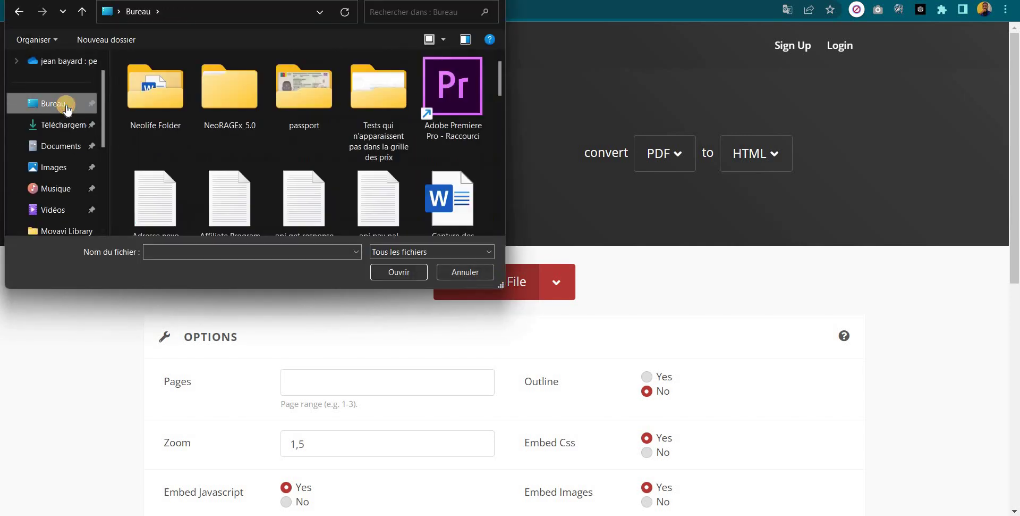
{"action": "scroll", "coordinate": [372, 147], "scroll_direction": "down", "scroll_amount": 5}
{"action": "scroll", "coordinate": [371, 147], "scroll_direction": "up", "scroll_amount": 3}
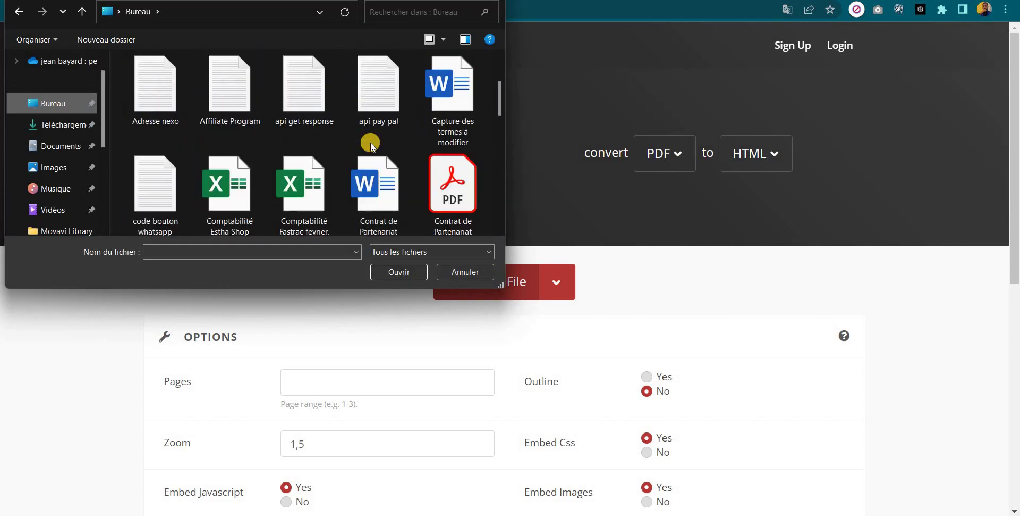
{"action": "scroll", "coordinate": [371, 147], "scroll_direction": "down", "scroll_amount": 5}
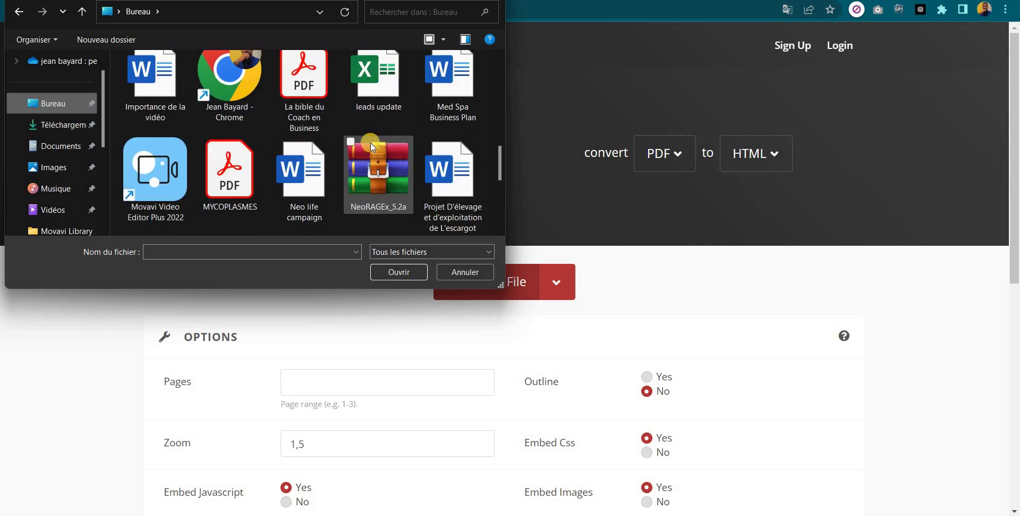
{"action": "left_click", "coordinate": [229, 179]}
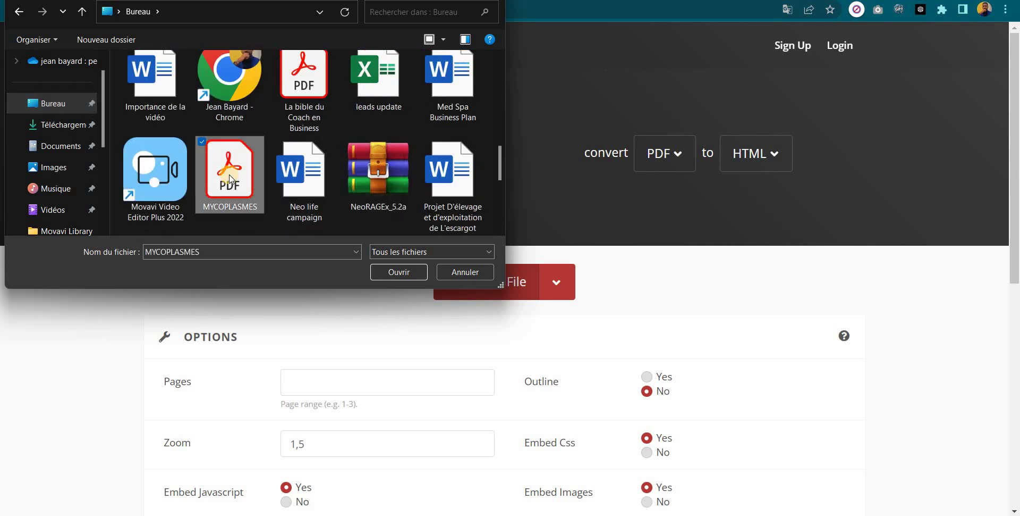
{"action": "left_click", "coordinate": [409, 272]}
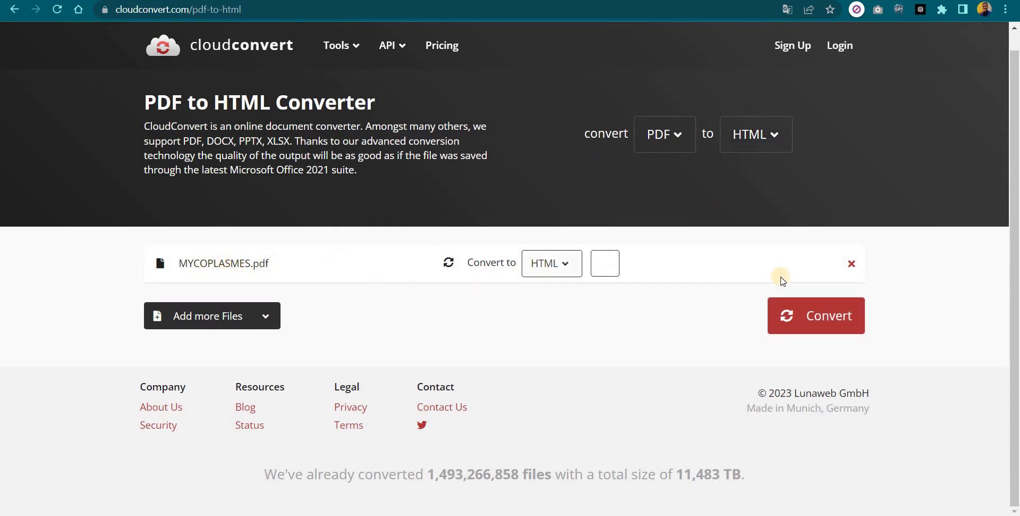
Convert the PDF to HTML, look over the preview and download MYCOPLASMES.html
{"action": "left_click", "coordinate": [792, 313]}
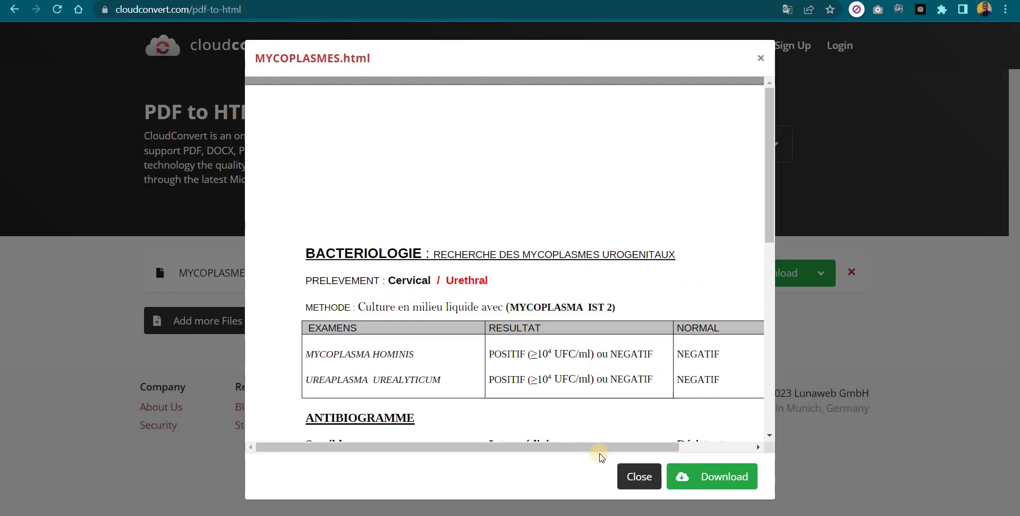
{"action": "scroll", "coordinate": [509, 338], "scroll_direction": "down", "scroll_amount": 3}
{"action": "scroll", "coordinate": [509, 336], "scroll_direction": "up", "scroll_amount": 3}
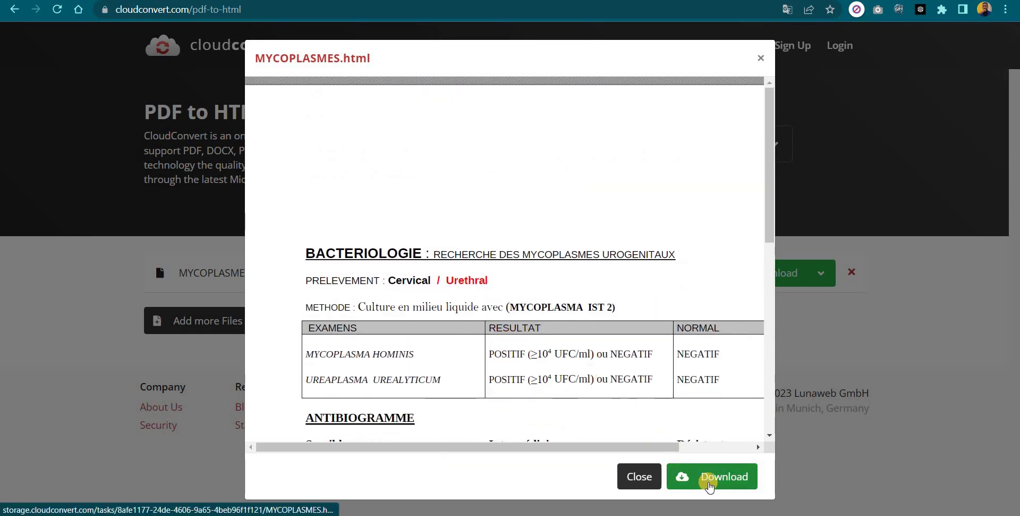
{"action": "left_click", "coordinate": [688, 480]}
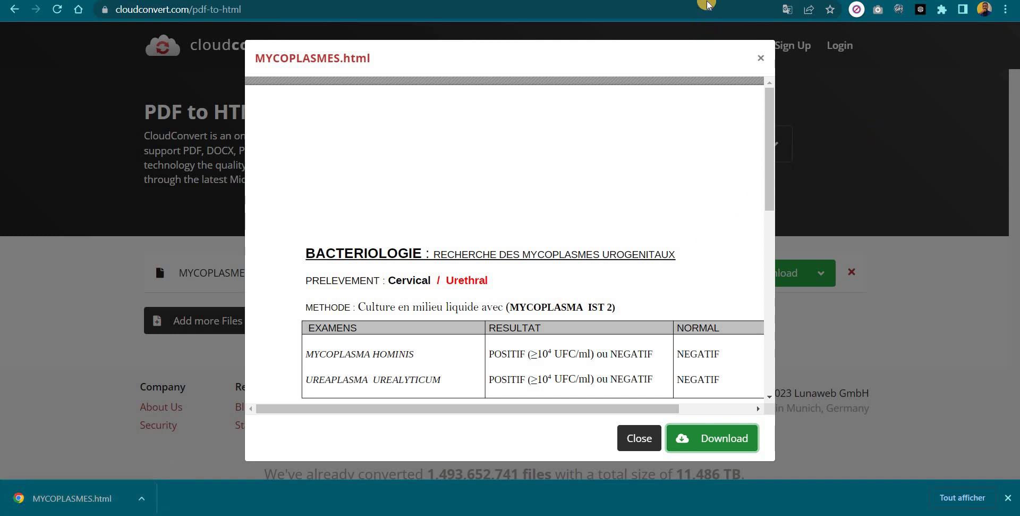
Switch to the lab-biosante.com page for adding a test template and select the test Mycoplasmes urogénitaux-Sérologie
{"action": "left_click", "coordinate": [744, 0]}
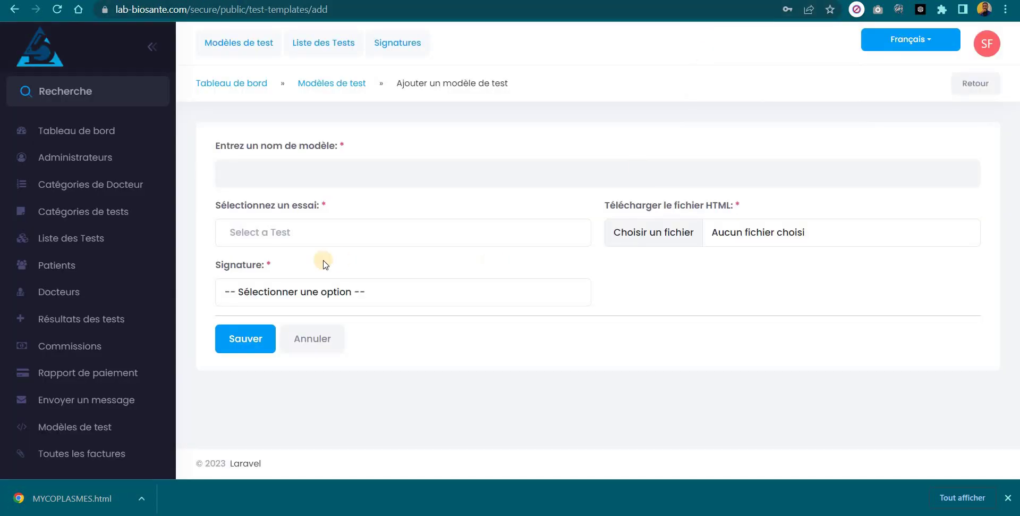
{"action": "left_click", "coordinate": [316, 234]}
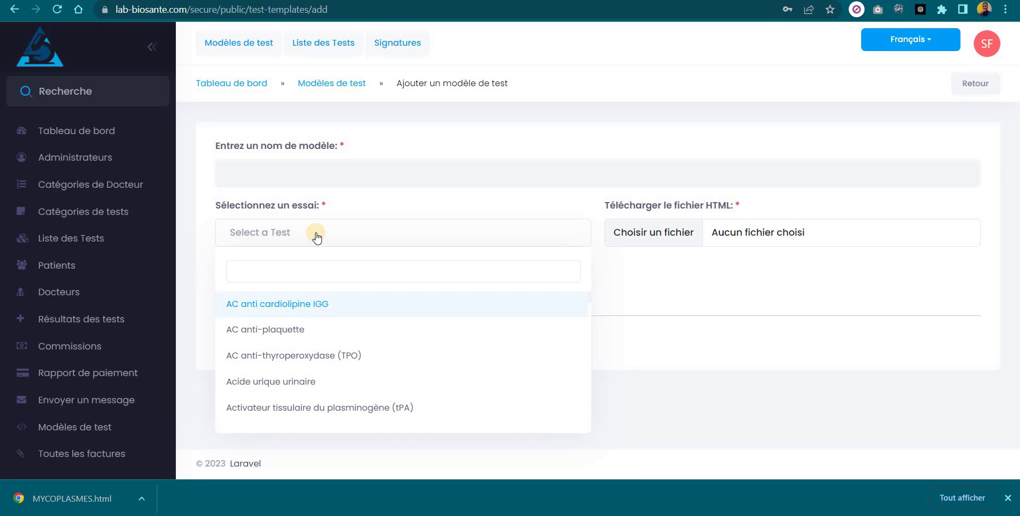
{"action": "type", "text": "my"}
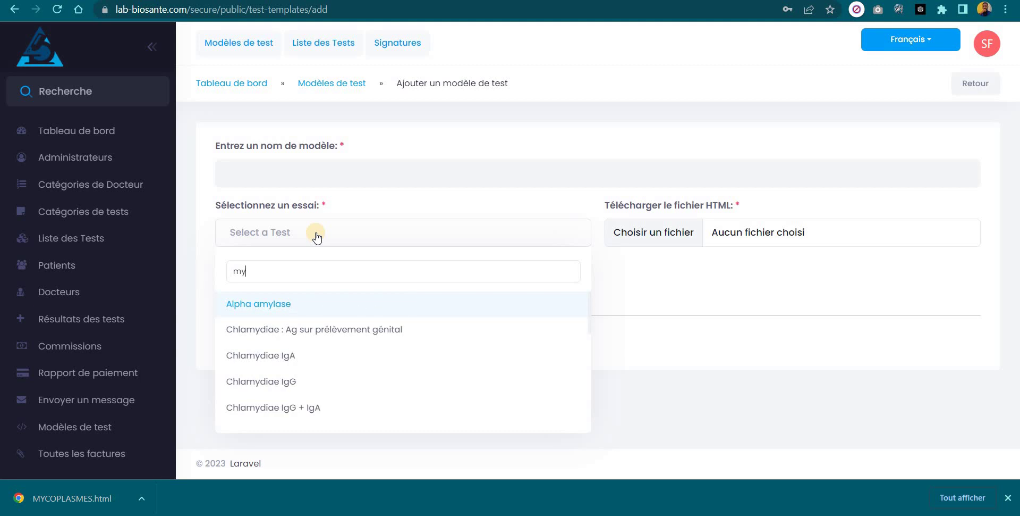
{"action": "type", "text": "c"}
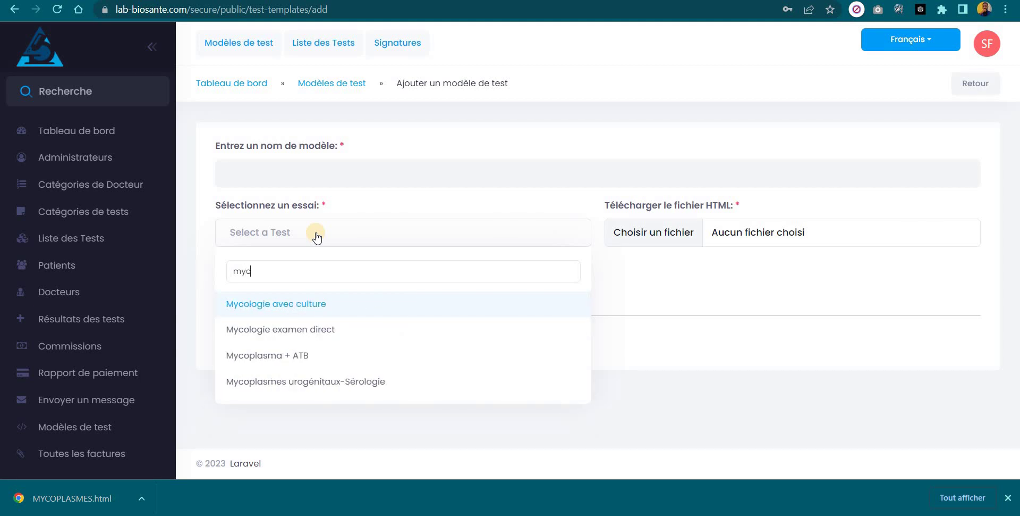
{"action": "left_click", "coordinate": [276, 382]}
Name the template Mycoplasmes urogénitaux-Sérologie, matching the selected test
{"action": "left_click", "coordinate": [338, 173]}
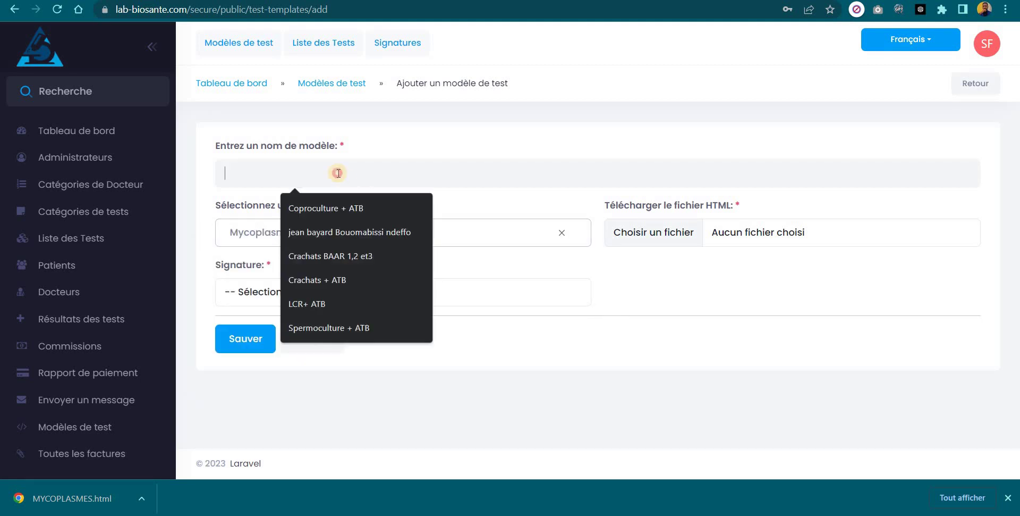
{"action": "left_click", "coordinate": [455, 296]}
{"action": "left_click", "coordinate": [423, 245]}
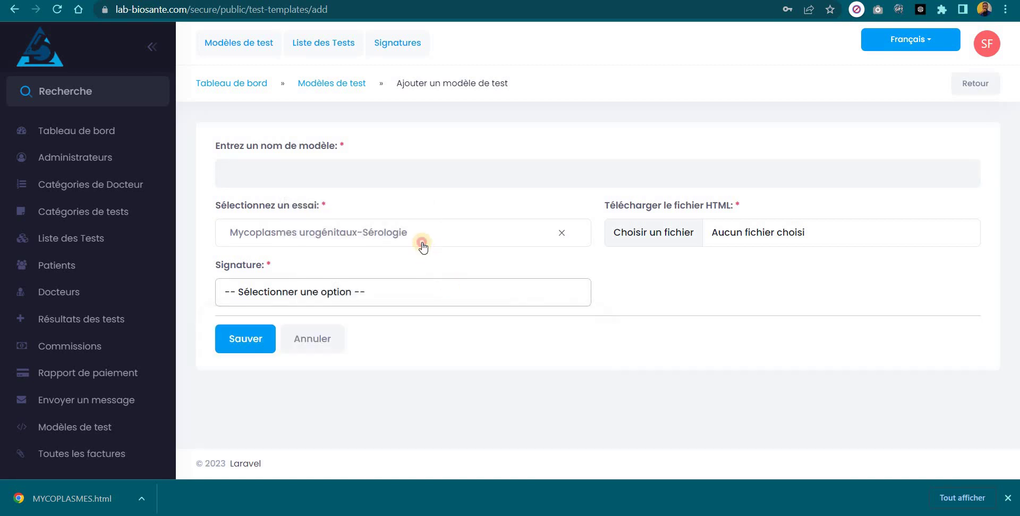
{"action": "left_click", "coordinate": [423, 245]}
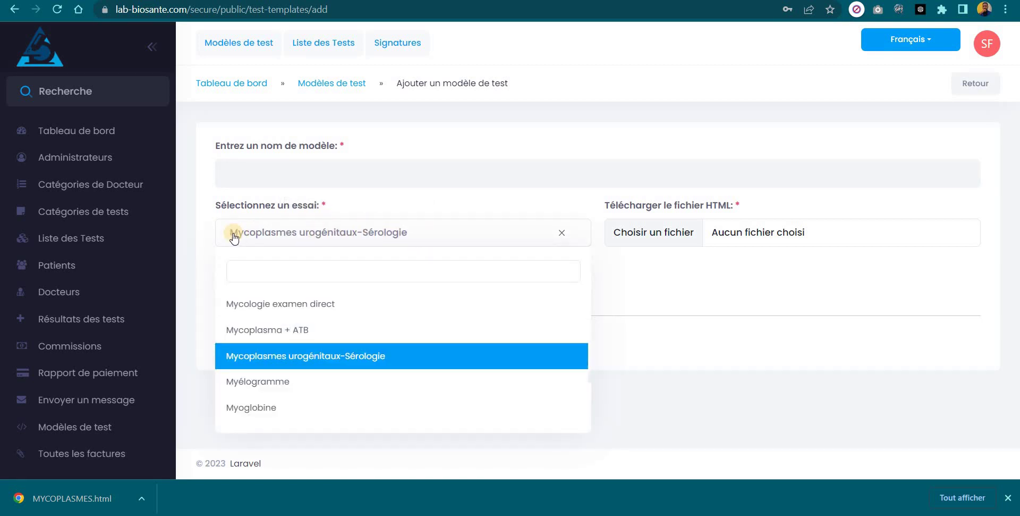
{"action": "left_click", "coordinate": [290, 173]}
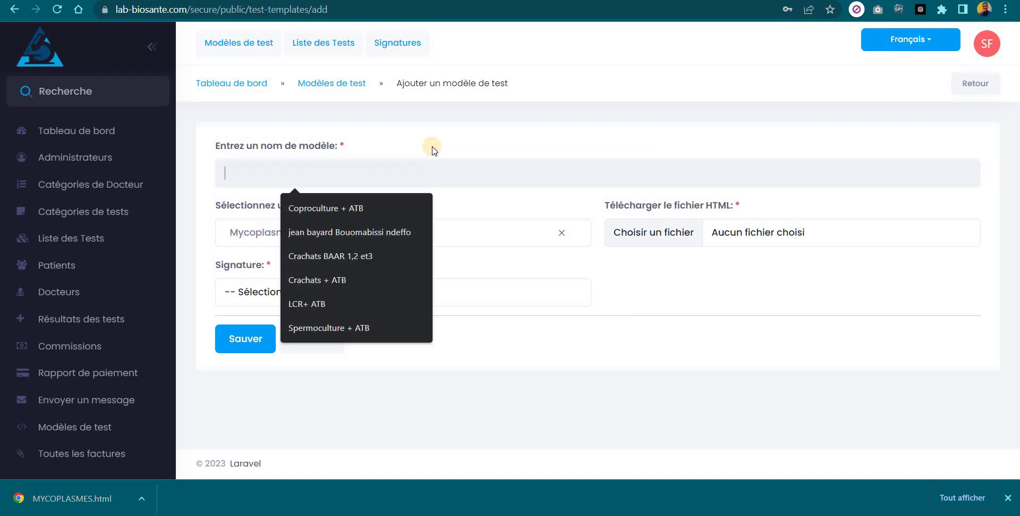
{"action": "type", "text": "M"}
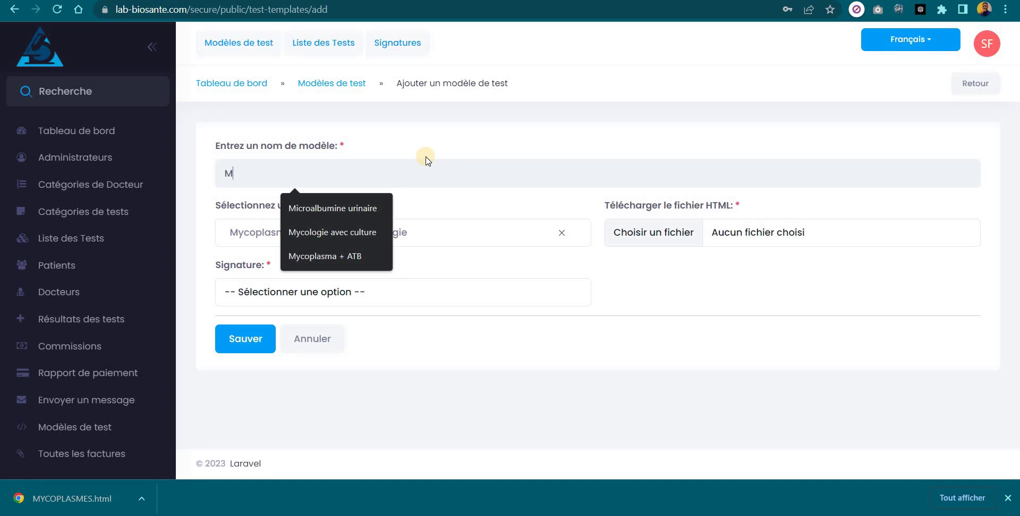
{"action": "type", "text": "y"}
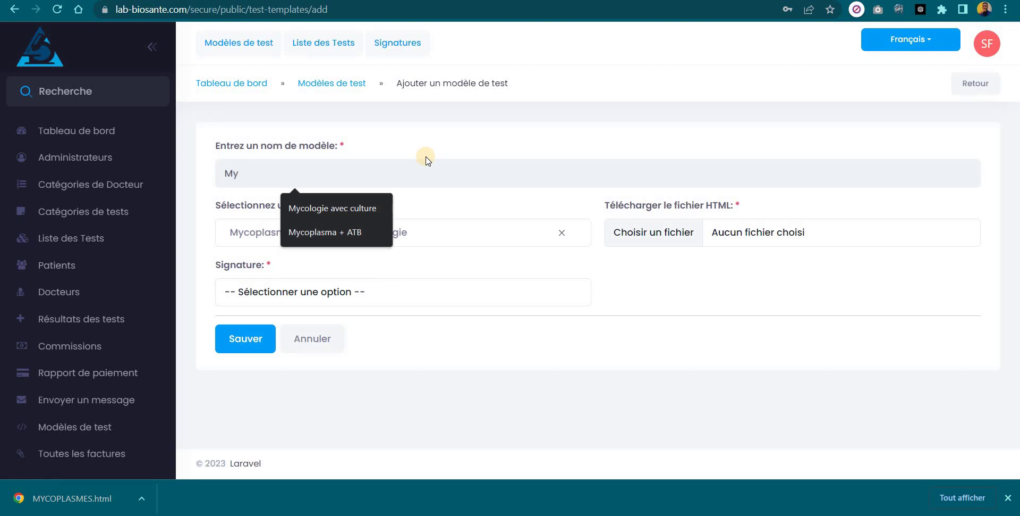
{"action": "type", "text": "copl"}
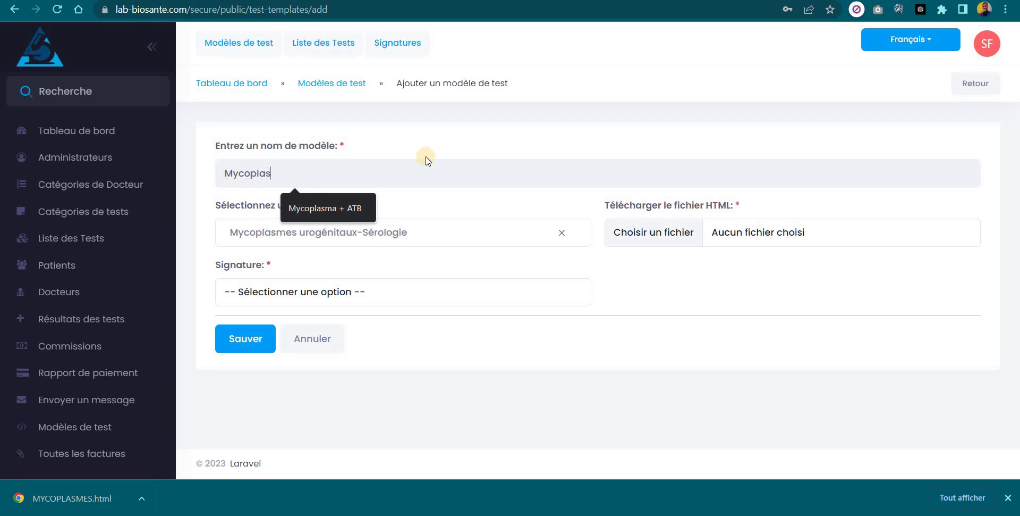
{"action": "type", "text": "asmes urogénitaux-Sérologie"}
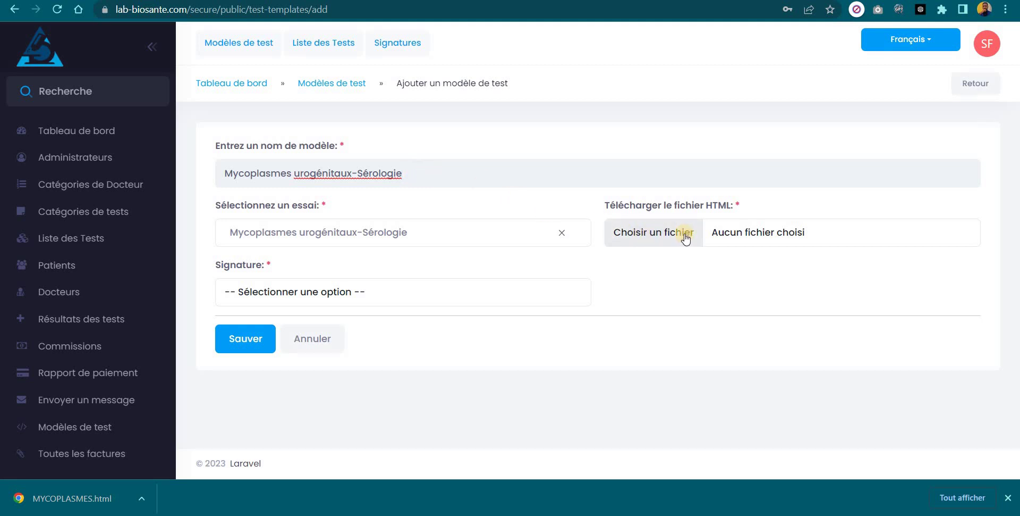
Attach MYCOPLASMES.html from the Téléchargements folder as the template's HTML file
{"action": "left_click", "coordinate": [668, 240]}
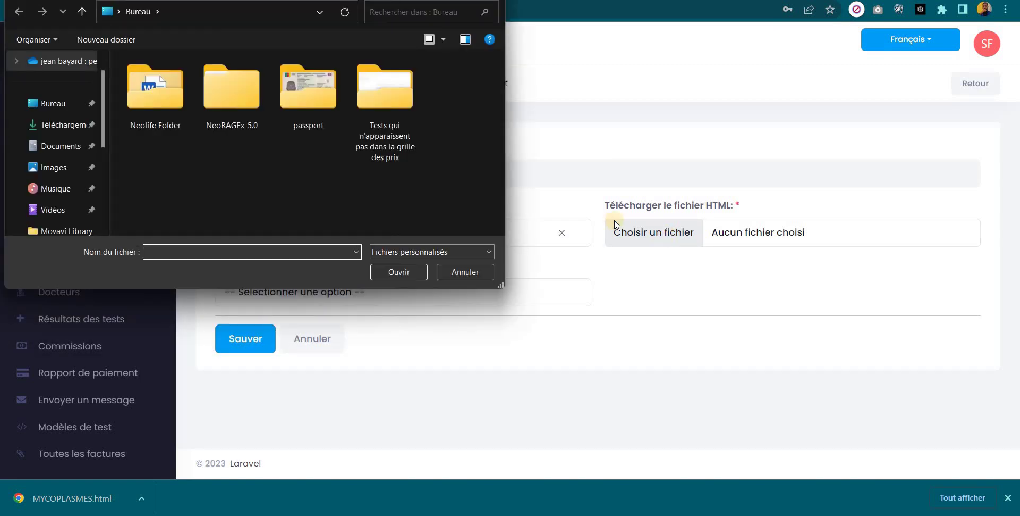
{"action": "left_click", "coordinate": [75, 132]}
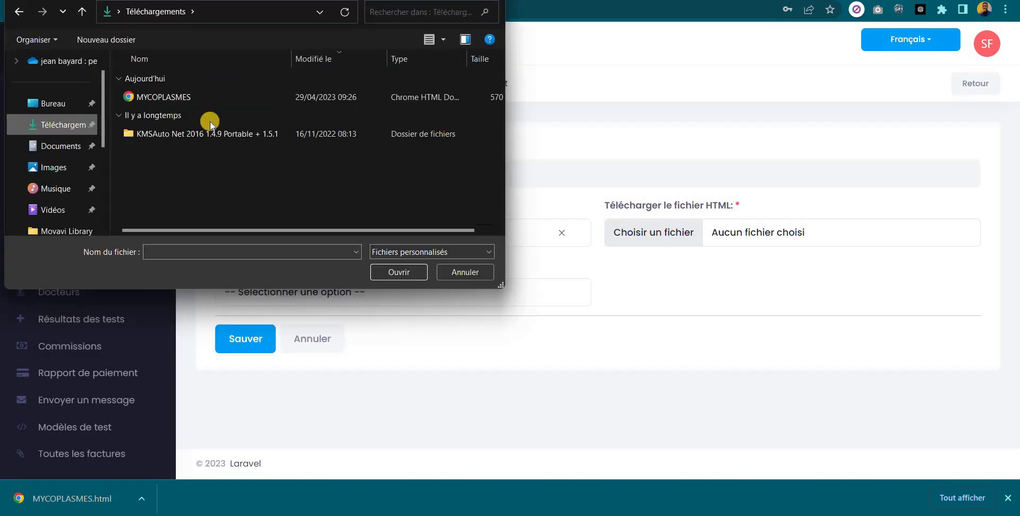
{"action": "left_click", "coordinate": [148, 97]}
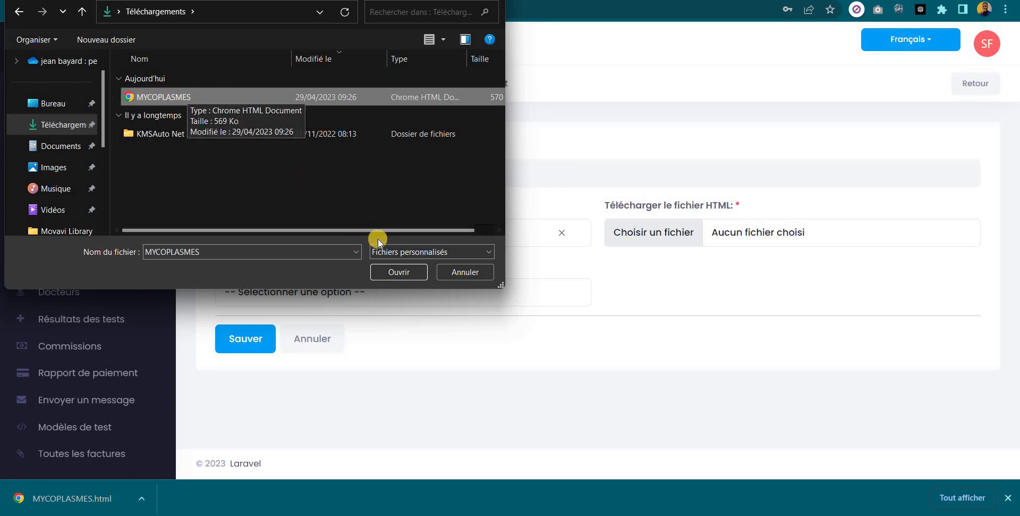
{"action": "left_click", "coordinate": [390, 274]}
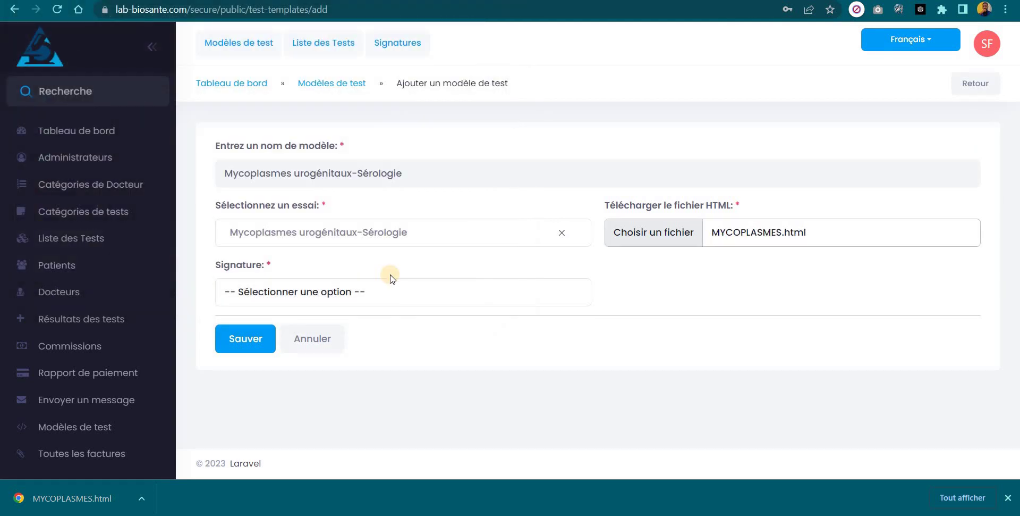
Assign the technical director's signature to the template and save it
{"action": "left_click", "coordinate": [336, 293]}
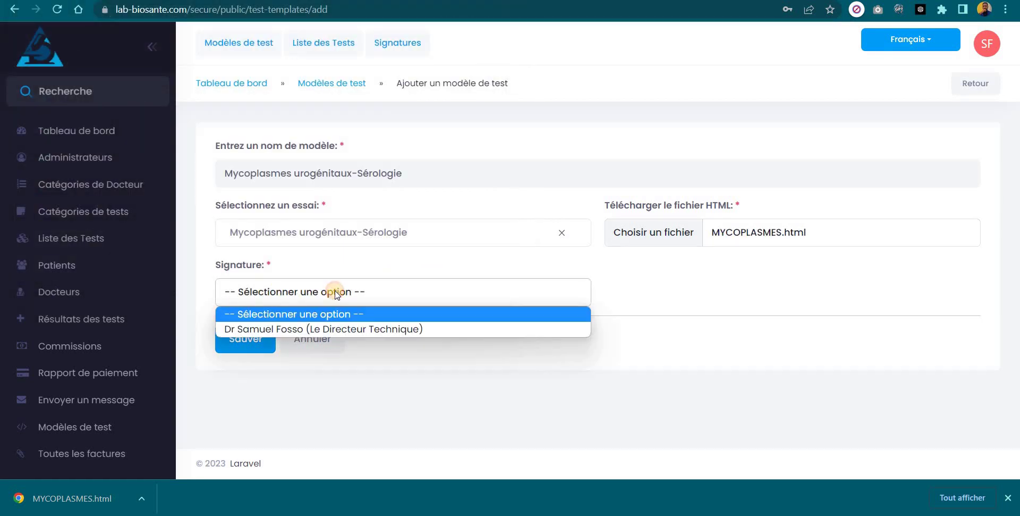
{"action": "left_click", "coordinate": [322, 330]}
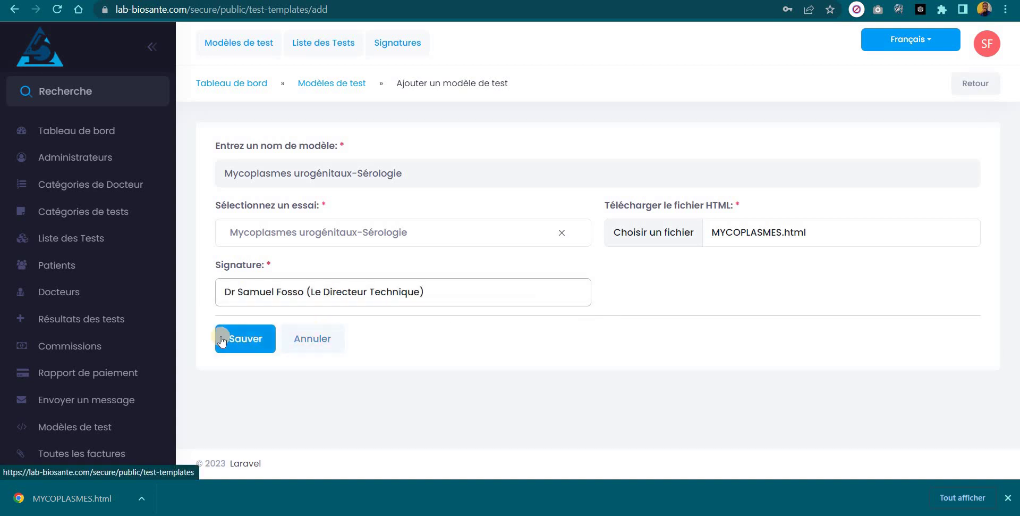
{"action": "left_click", "coordinate": [240, 338]}
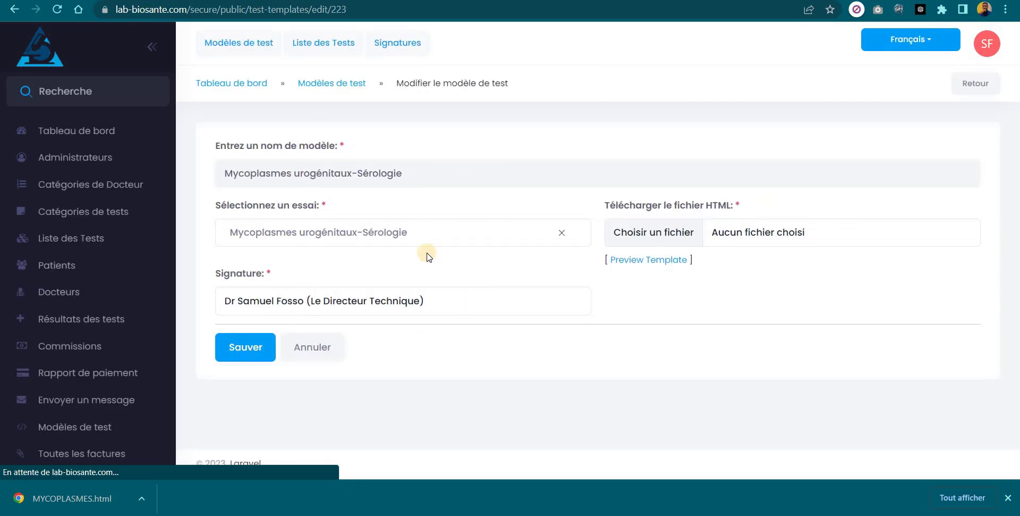
Preview the saved template and examine its header, results table, antibiogram lists and footer
{"action": "left_click", "coordinate": [649, 261]}
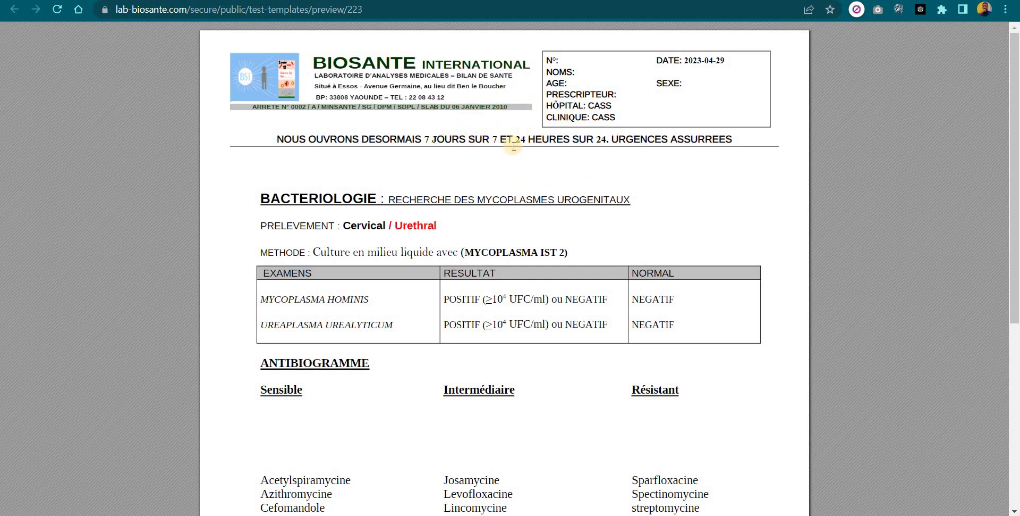
{"action": "scroll", "coordinate": [517, 189], "scroll_direction": "down", "scroll_amount": 6}
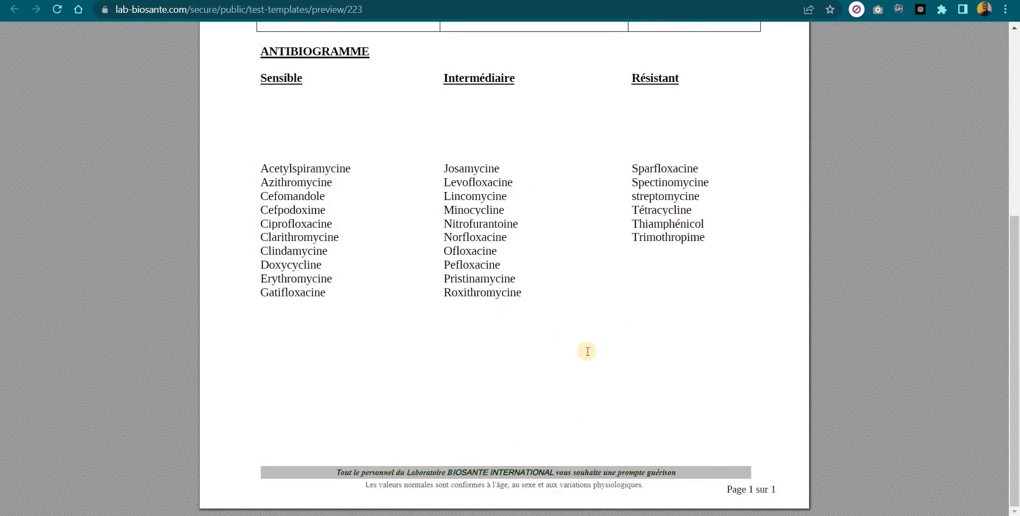
Review the upper part of the template preview once more, from header to antibiogram headings, and leave the preview
{"action": "scroll", "coordinate": [587, 348], "scroll_direction": "up", "scroll_amount": 6}
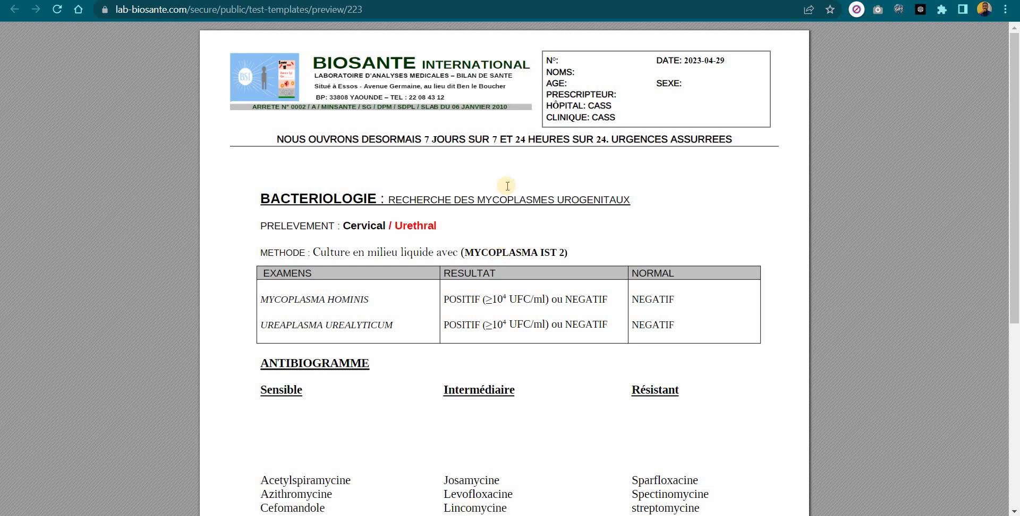
{"action": "scroll", "coordinate": [578, 162], "scroll_direction": "down", "scroll_amount": 2}
{"action": "scroll", "coordinate": [550, 124], "scroll_direction": "up", "scroll_amount": 1}
{"action": "scroll", "coordinate": [550, 124], "scroll_direction": "up", "scroll_amount": 2}
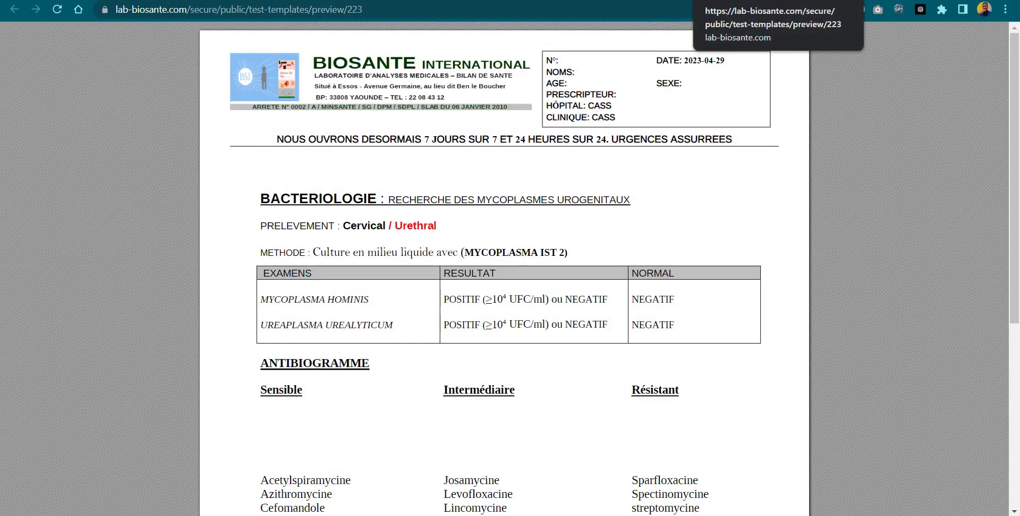
{"action": "left_click", "coordinate": [797, 0]}
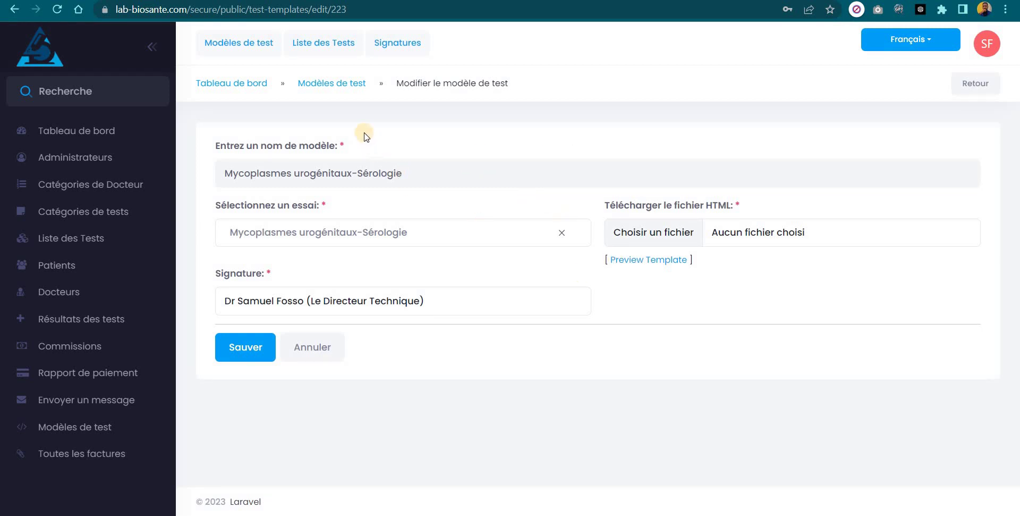
Open the first Albumine template in the template list for editing and save it as is
{"action": "left_click", "coordinate": [337, 85]}
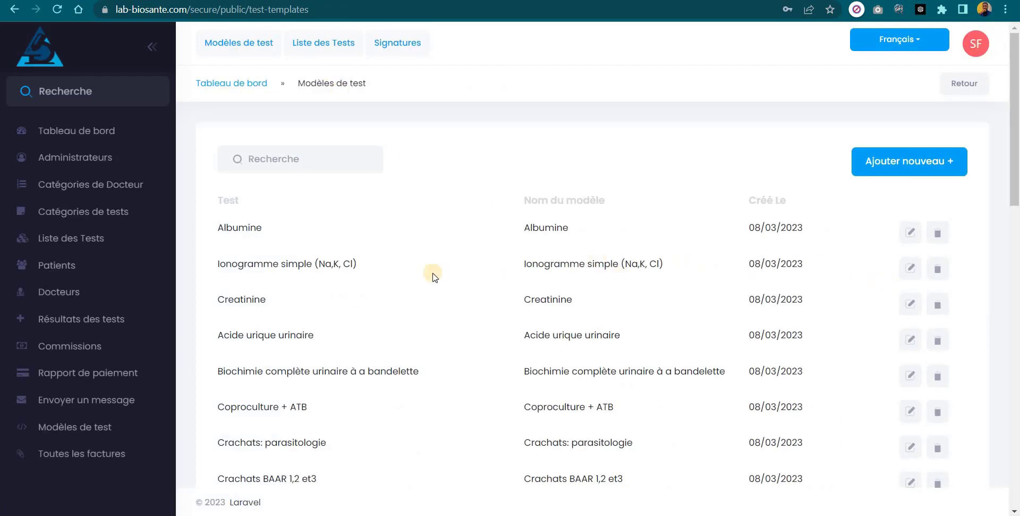
{"action": "left_click", "coordinate": [910, 234]}
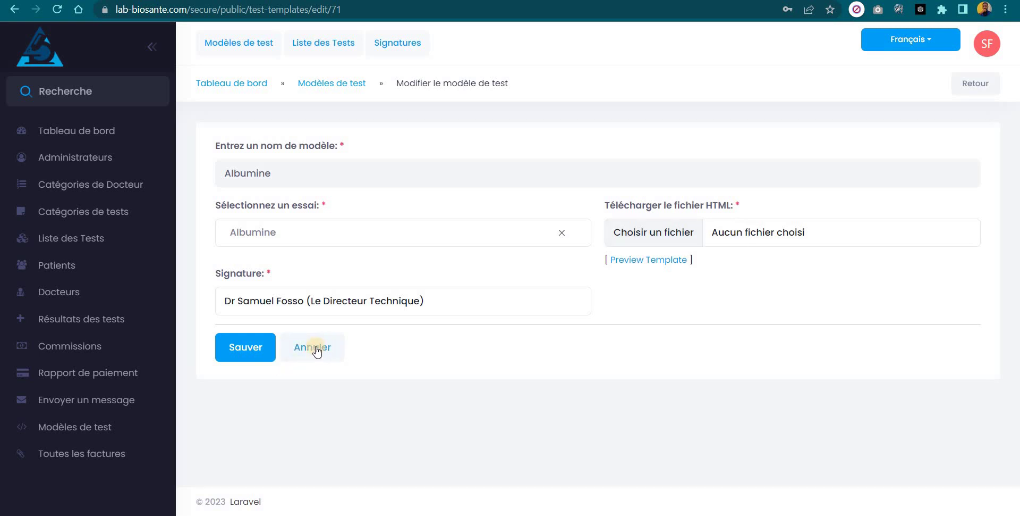
{"action": "left_click", "coordinate": [237, 351]}
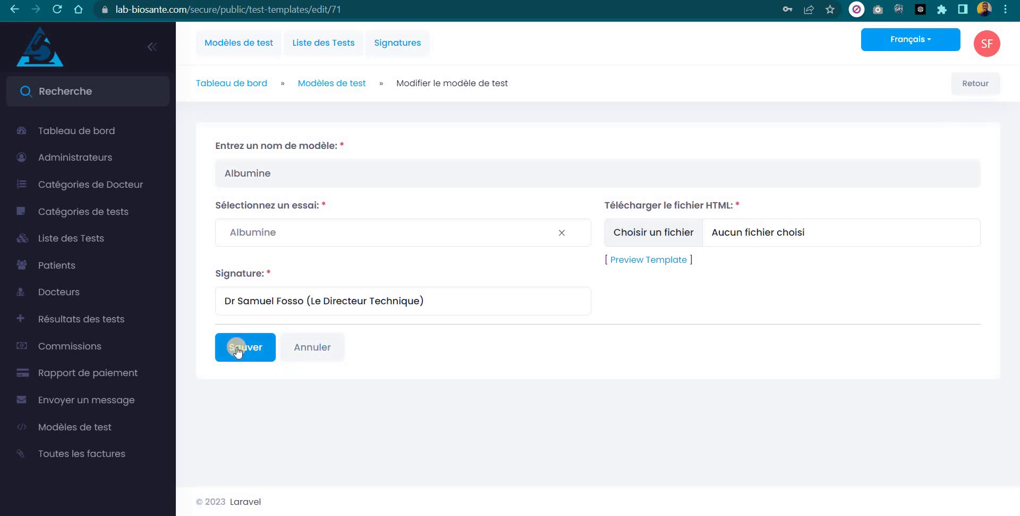
Delete the Mycoplasmes urogénitaux-Sérologie template dated 29/04/2023 from page 5 of the template list and confirm the deletion
{"action": "left_click", "coordinate": [334, 85]}
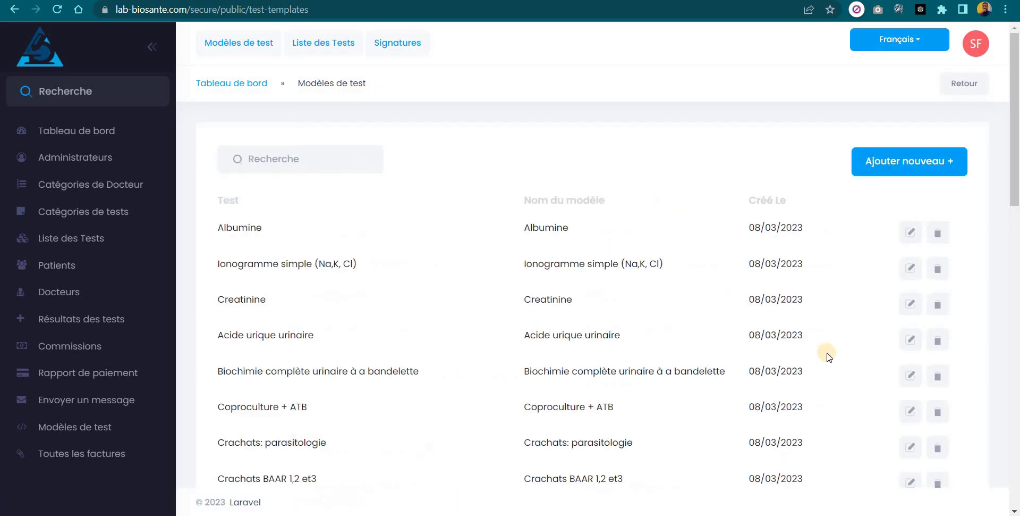
{"action": "scroll", "coordinate": [827, 353], "scroll_direction": "down", "scroll_amount": 10}
{"action": "scroll", "coordinate": [827, 356], "scroll_direction": "down", "scroll_amount": 4}
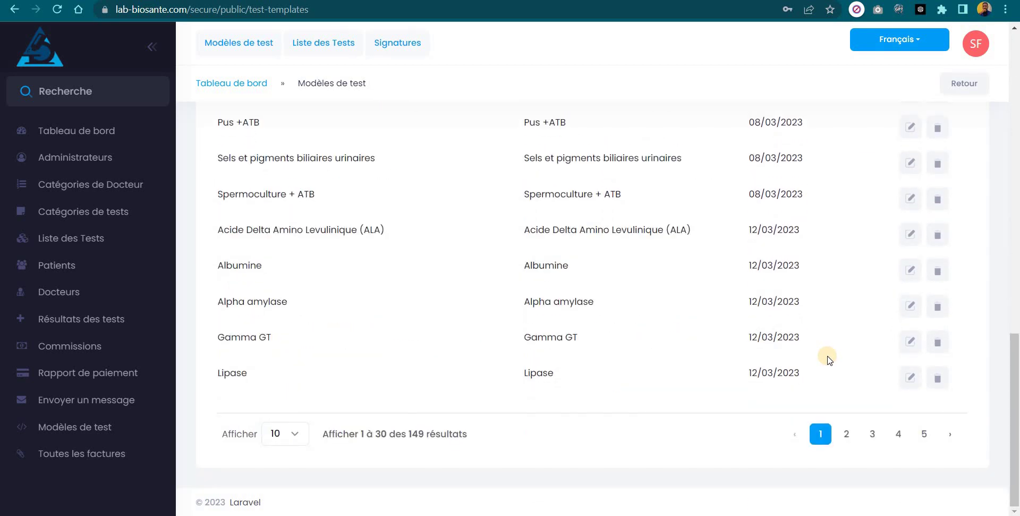
{"action": "left_click", "coordinate": [921, 434]}
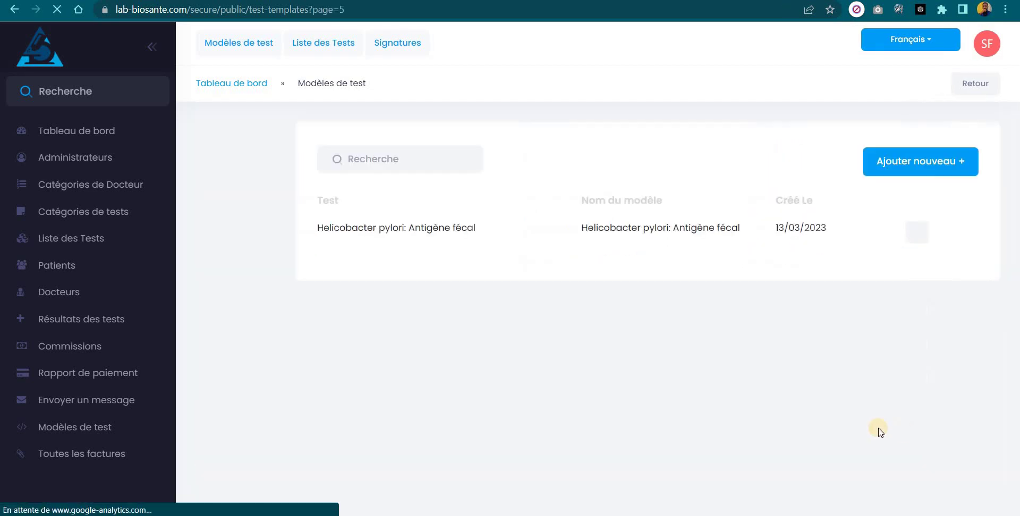
{"action": "scroll", "coordinate": [666, 352], "scroll_direction": "down", "scroll_amount": 15}
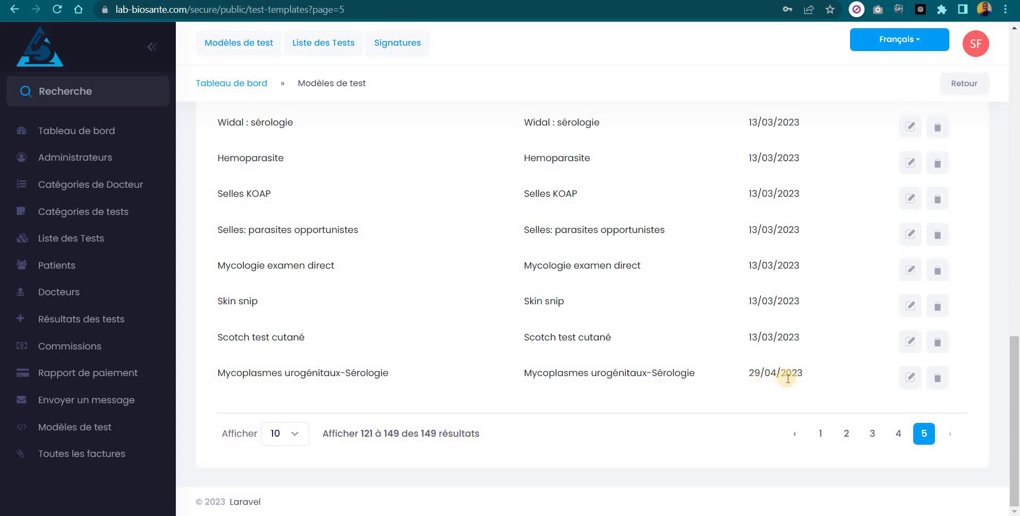
{"action": "left_click", "coordinate": [939, 378]}
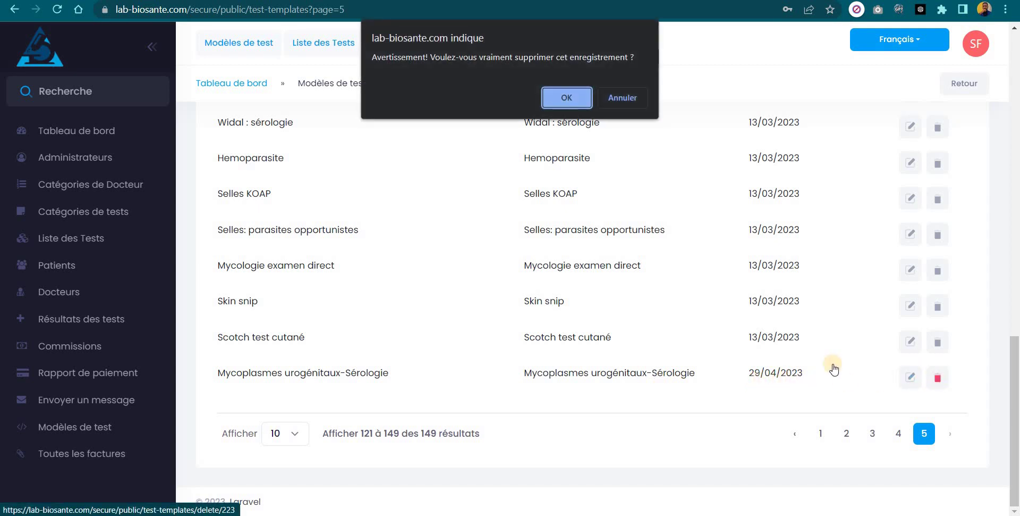
{"action": "left_click", "coordinate": [565, 97]}
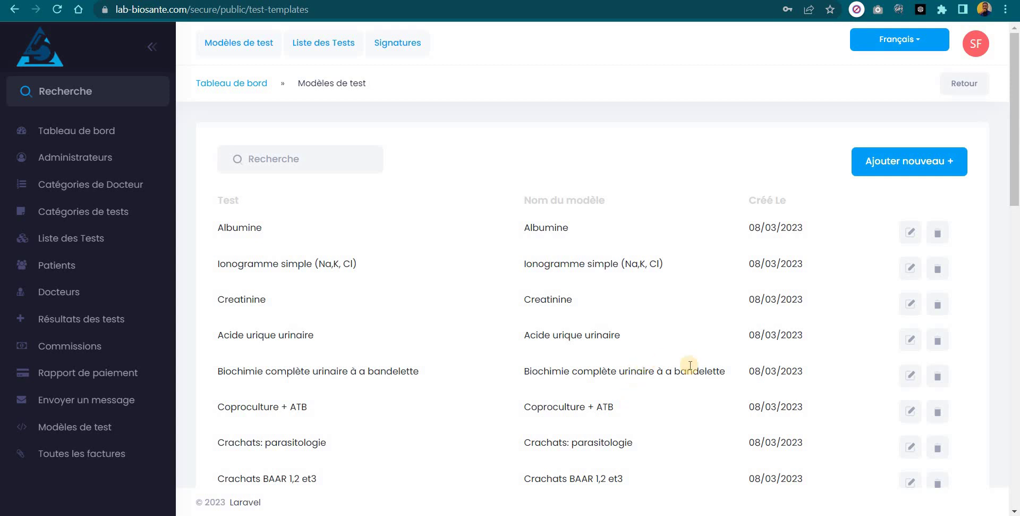
{"action": "scroll", "coordinate": [691, 365], "scroll_direction": "down", "scroll_amount": 2}
{"action": "scroll", "coordinate": [700, 367], "scroll_direction": "down", "scroll_amount": 20}
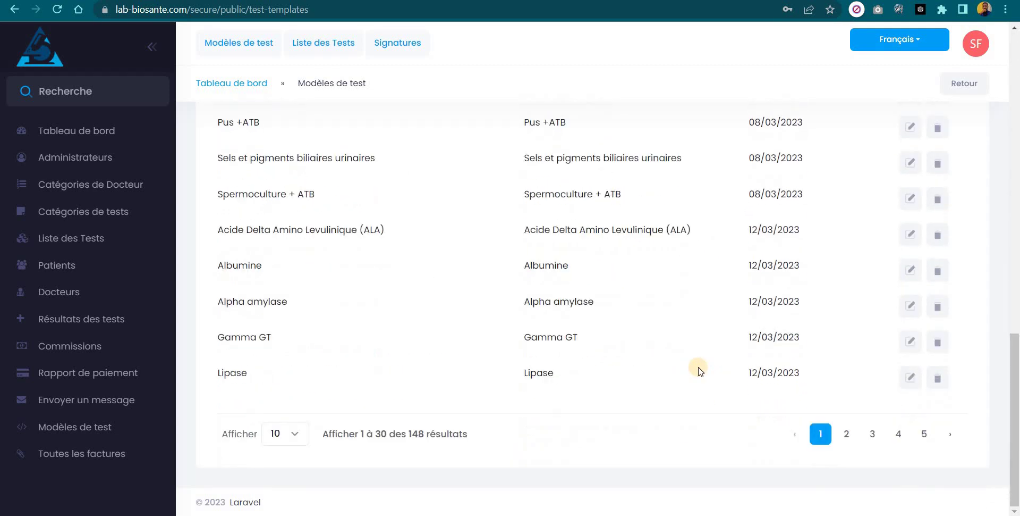
{"action": "scroll", "coordinate": [699, 367], "scroll_direction": "up", "scroll_amount": 6}
{"action": "scroll", "coordinate": [700, 371], "scroll_direction": "up", "scroll_amount": 10}
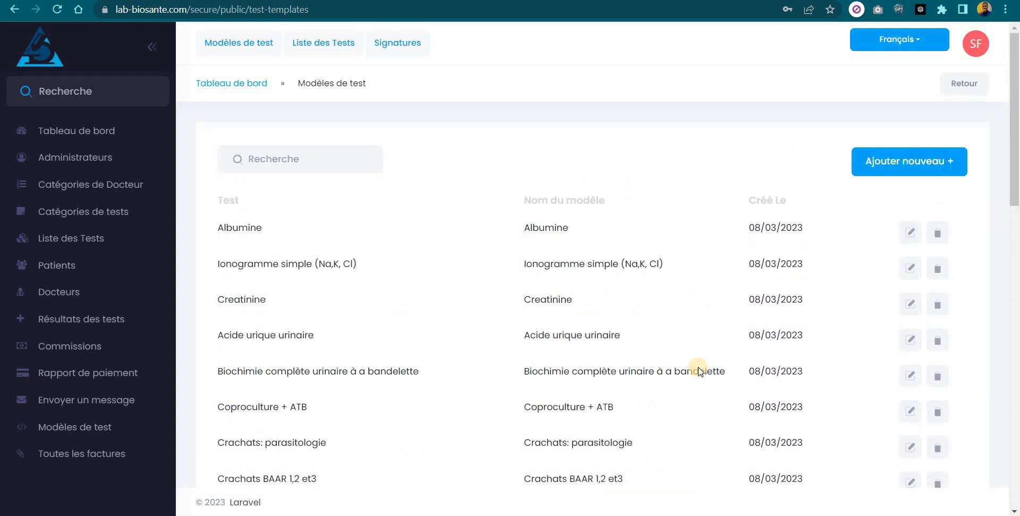